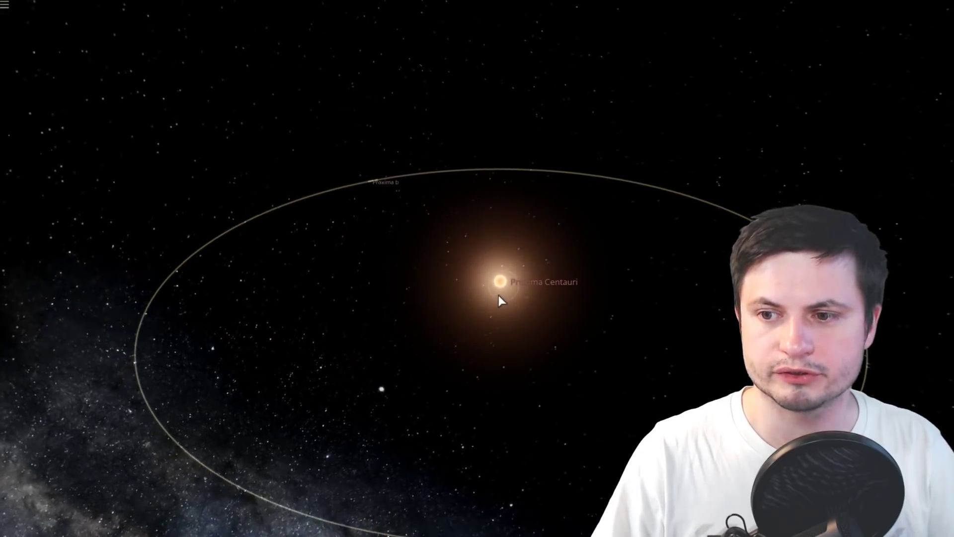
Step: Select Proxima Centauri, then Proxima b, and finally the outer planet Proxima c
{"action": "left_click", "coordinate": [500, 284]}
{"action": "left_click", "coordinate": [357, 188]}
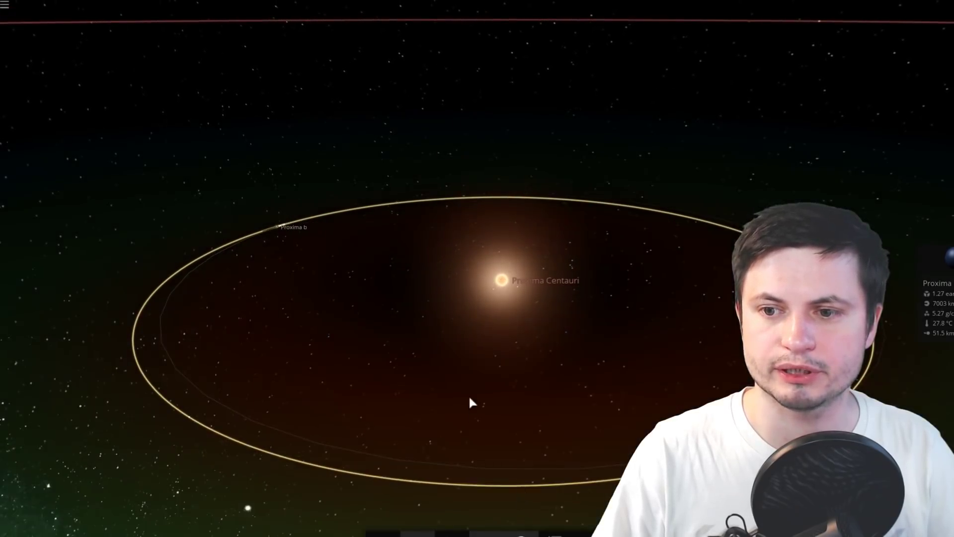
{"action": "scroll", "coordinate": [488, 409], "scroll_direction": "down", "scroll_amount": 4}
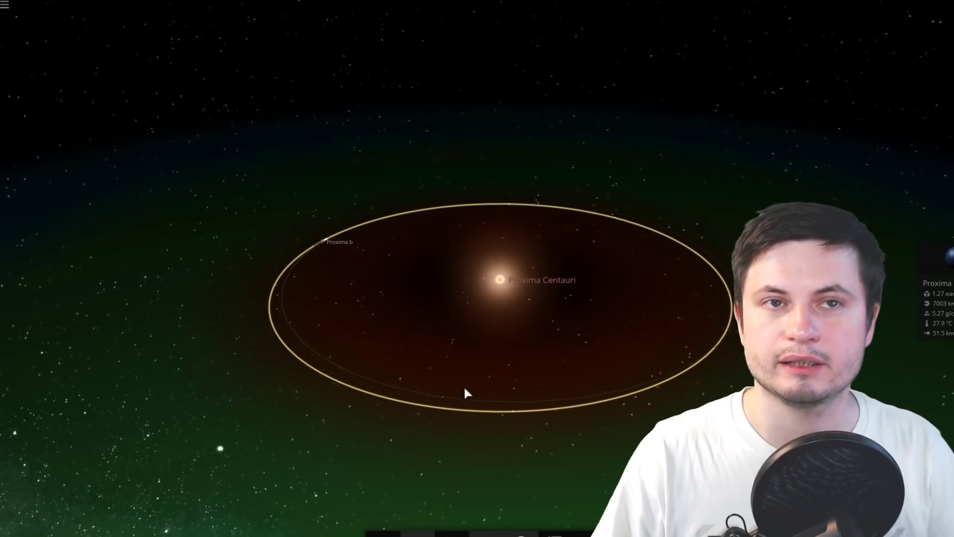
{"action": "scroll", "coordinate": [466, 379], "scroll_direction": "down", "scroll_amount": 3}
{"action": "scroll", "coordinate": [466, 378], "scroll_direction": "down", "scroll_amount": 3}
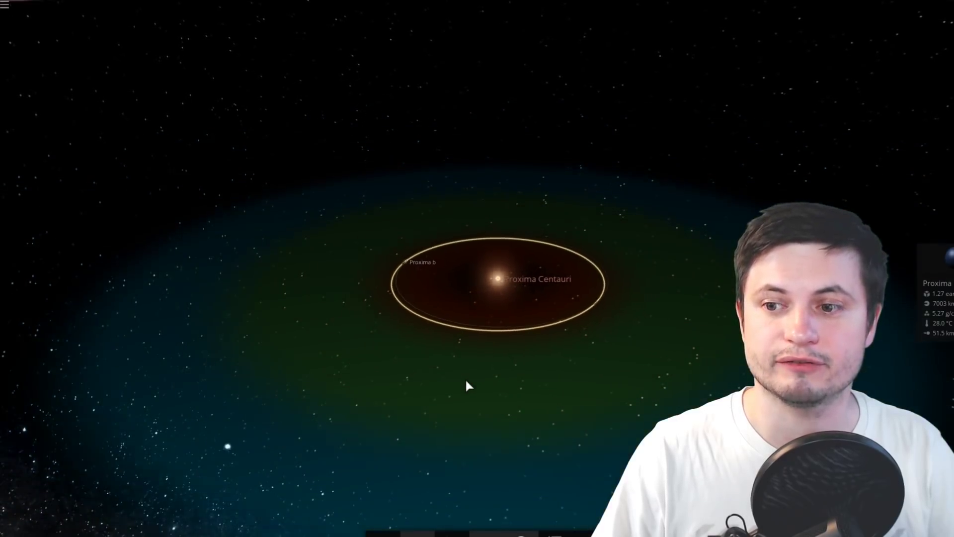
{"action": "scroll", "coordinate": [465, 378], "scroll_direction": "down", "scroll_amount": 5}
{"action": "scroll", "coordinate": [466, 378], "scroll_direction": "down", "scroll_amount": 4}
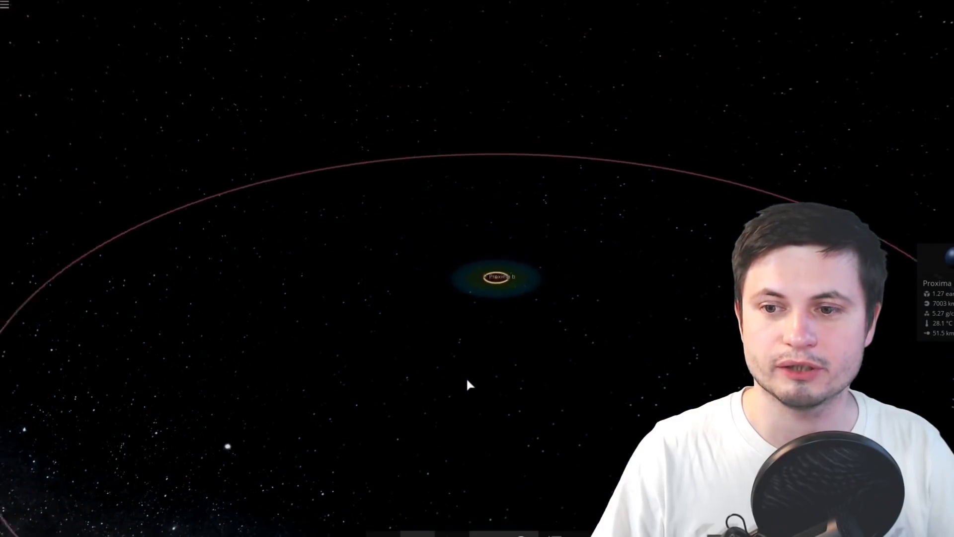
{"action": "scroll", "coordinate": [466, 377], "scroll_direction": "down", "scroll_amount": 3}
{"action": "left_click", "coordinate": [646, 357]}
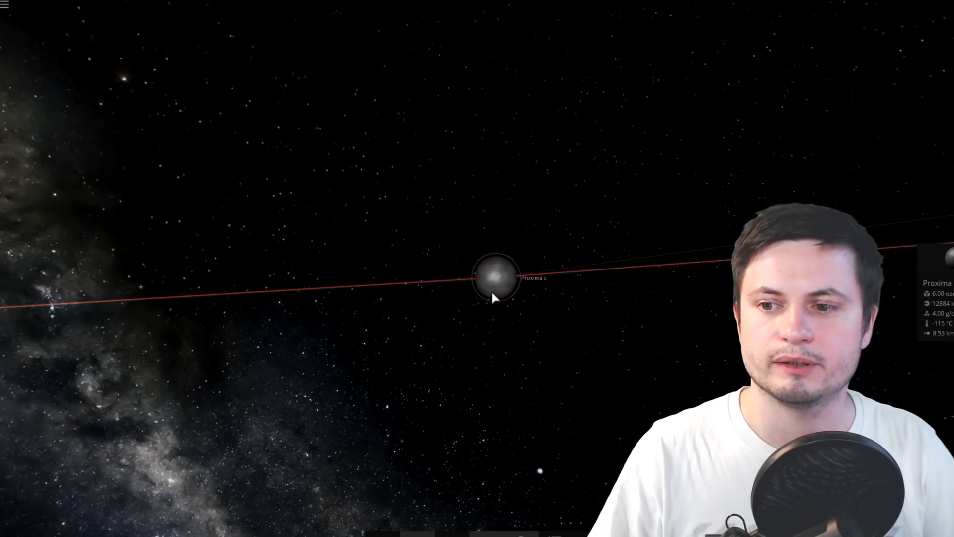
Step: Fly in to Proxima c, orbit its icy surface, and bring up the object presets
{"action": "double_click", "coordinate": [492, 291]}
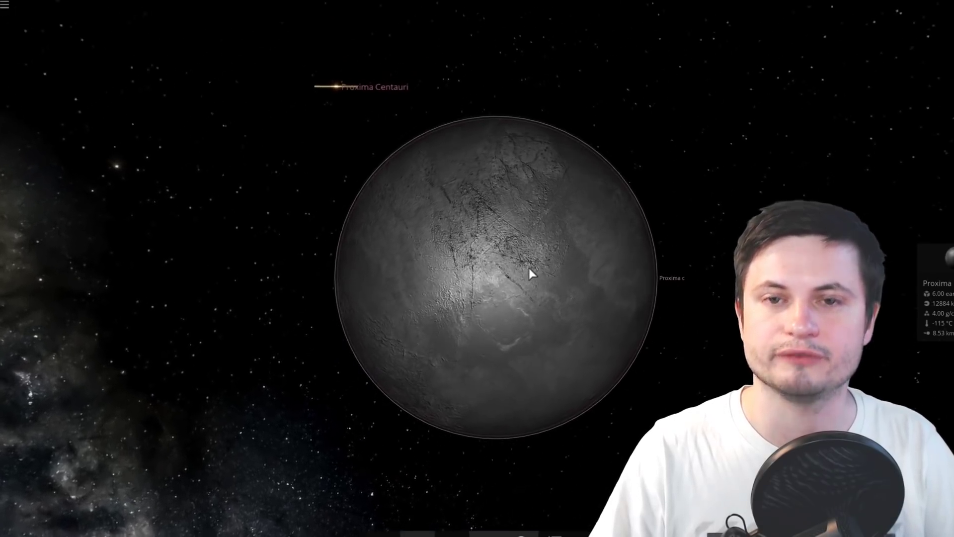
{"action": "mouse_move", "coordinate": [517, 277]}
{"action": "left_mouse_down"}
{"action": "mouse_move", "coordinate": [468, 429]}
{"action": "mouse_move", "coordinate": [488, 333]}
{"action": "left_mouse_up"}
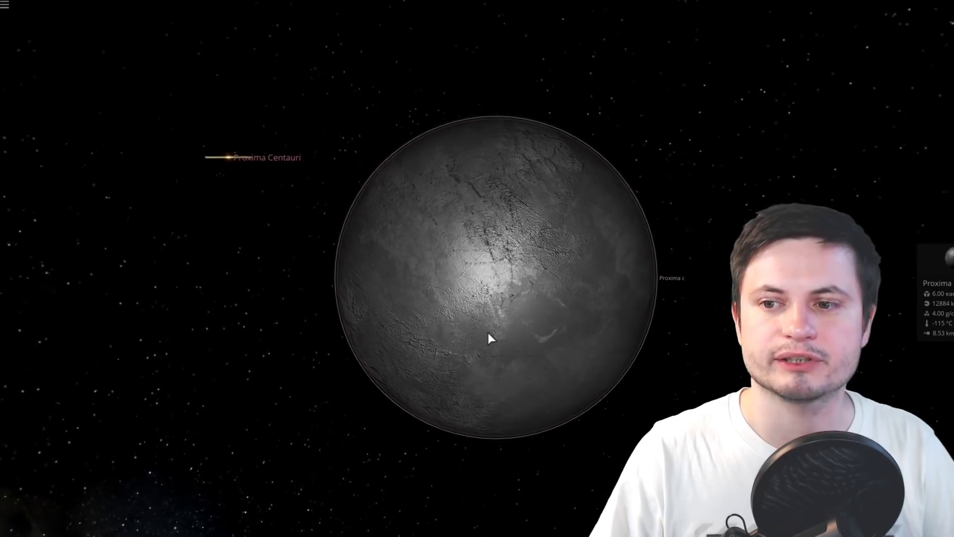
{"action": "scroll", "coordinate": [488, 332], "scroll_direction": "up", "scroll_amount": 5}
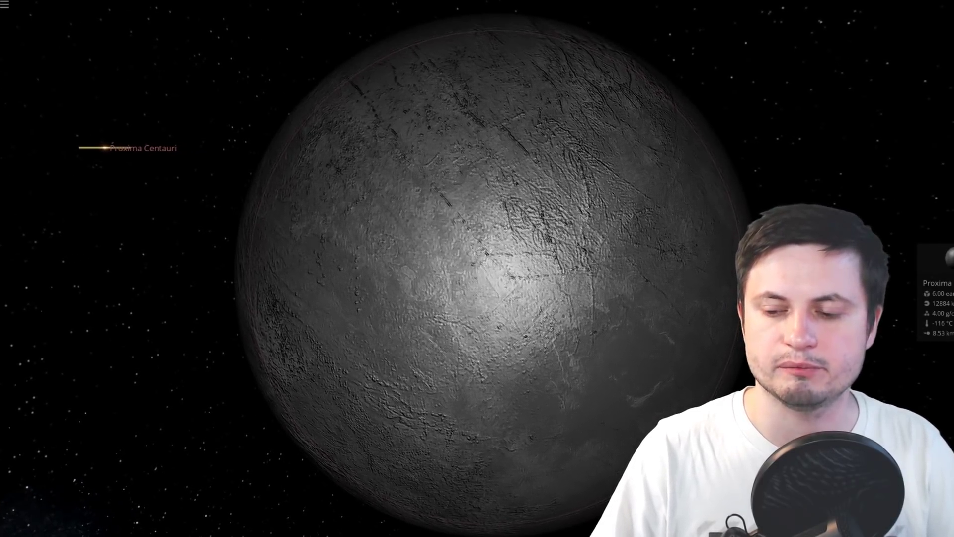
{"action": "key", "text": "Tab"}
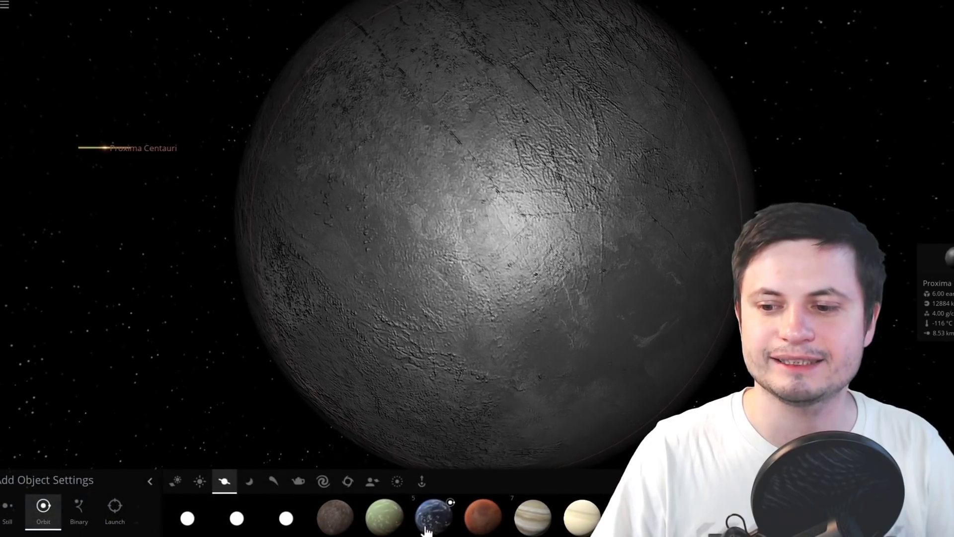
Step: Place an Earth preset in orbit right beside Proxima c
{"action": "left_click", "coordinate": [433, 514]}
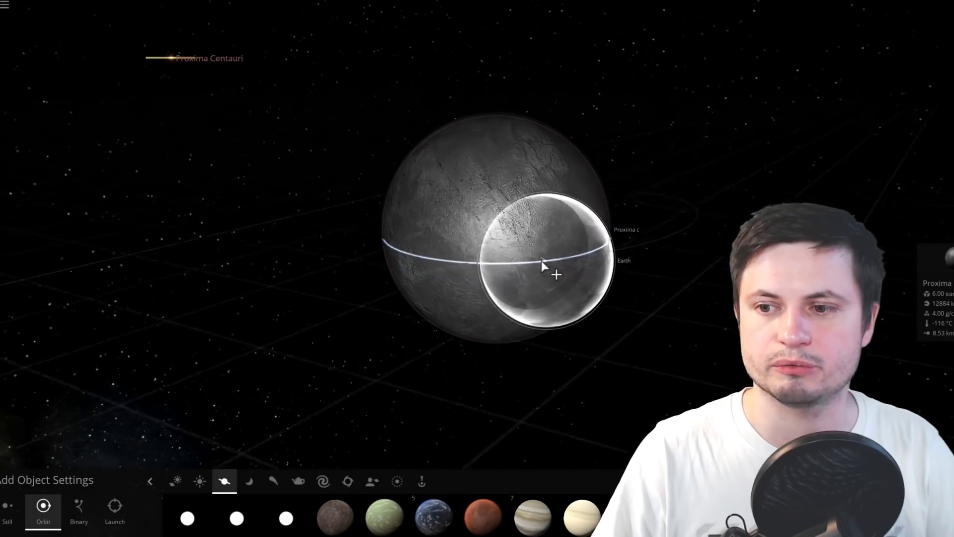
{"action": "left_click", "coordinate": [492, 250]}
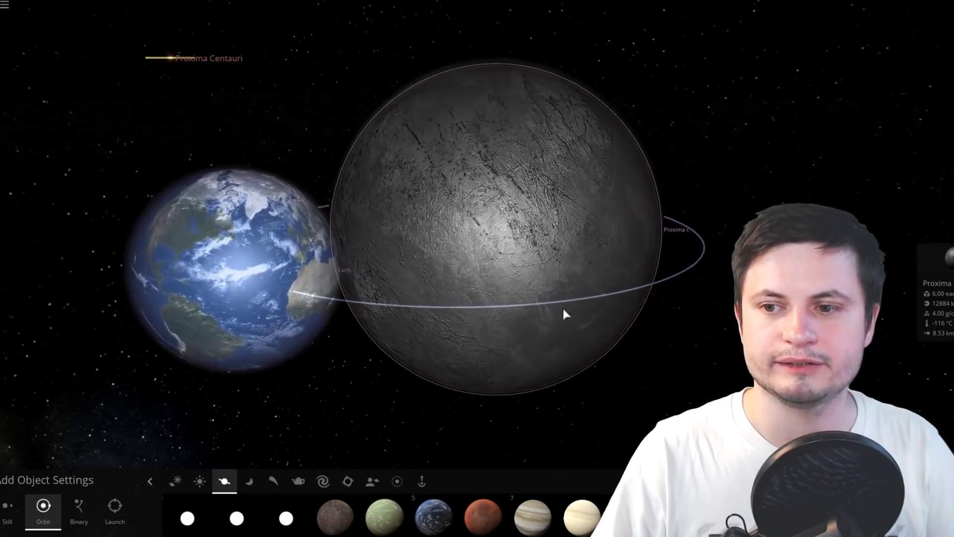
{"action": "scroll", "coordinate": [563, 313], "scroll_direction": "up", "scroll_amount": 2}
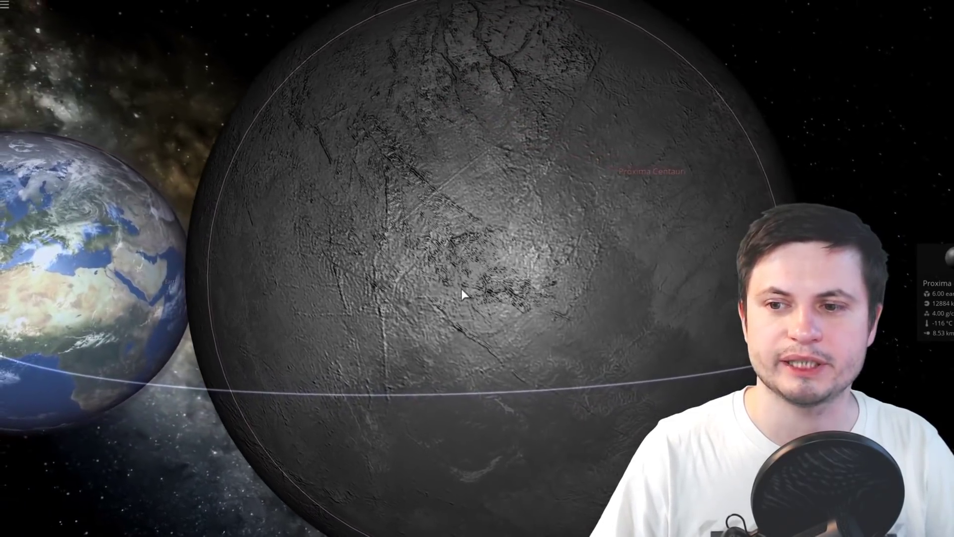
Step: Orbit around the two planets, focus on Earth, then centre Proxima Centauri in view
{"action": "mouse_move", "coordinate": [461, 288]}
{"action": "left_mouse_down"}
{"action": "mouse_move", "coordinate": [483, 278]}
{"action": "mouse_move", "coordinate": [416, 280]}
{"action": "mouse_move", "coordinate": [508, 300]}
{"action": "mouse_move", "coordinate": [526, 311]}
{"action": "mouse_move", "coordinate": [498, 311]}
{"action": "mouse_move", "coordinate": [526, 317]}
{"action": "left_mouse_up"}
{"action": "scroll", "coordinate": [507, 299], "scroll_direction": "down", "scroll_amount": 3}
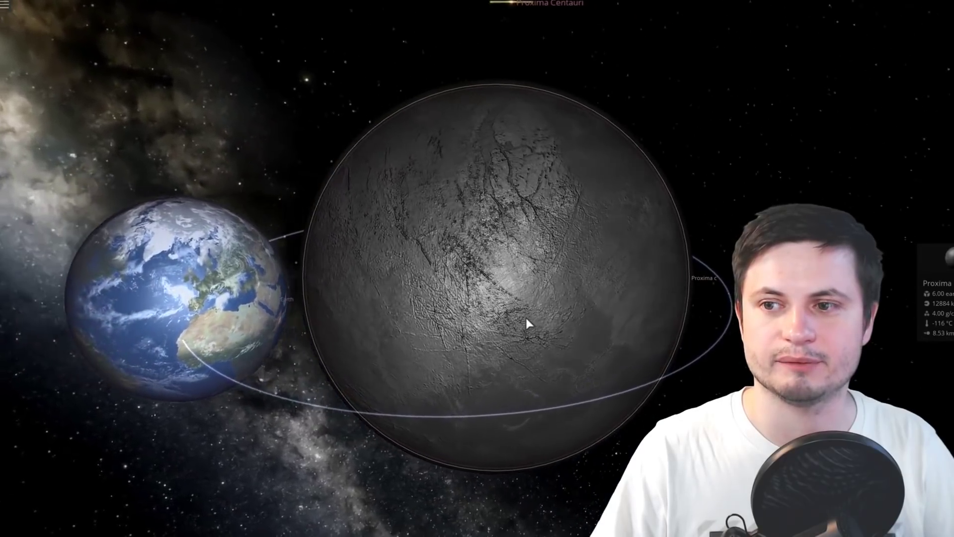
{"action": "scroll", "coordinate": [526, 317], "scroll_direction": "down", "scroll_amount": 4}
{"action": "scroll", "coordinate": [525, 314], "scroll_direction": "down", "scroll_amount": 3}
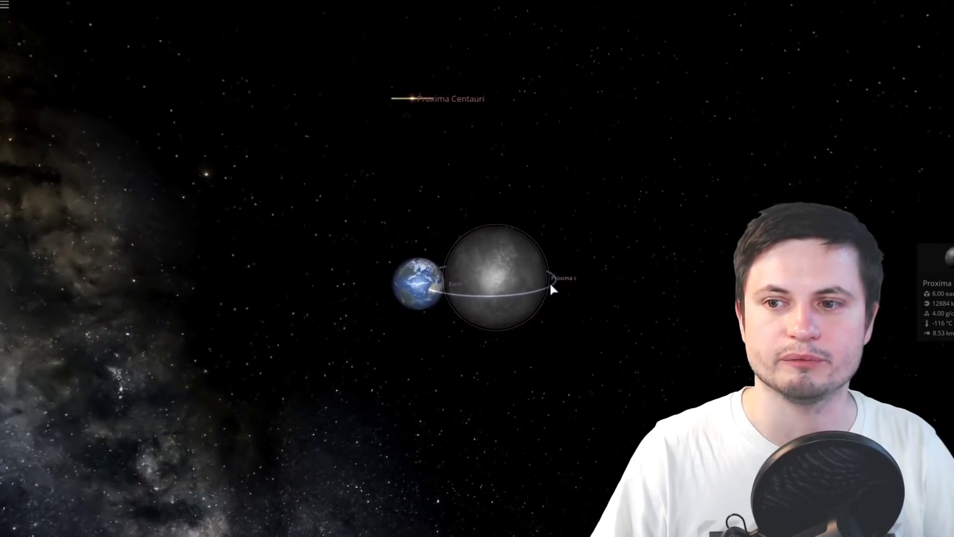
{"action": "scroll", "coordinate": [528, 266], "scroll_direction": "up", "scroll_amount": 3}
{"action": "scroll", "coordinate": [527, 266], "scroll_direction": "up", "scroll_amount": 2}
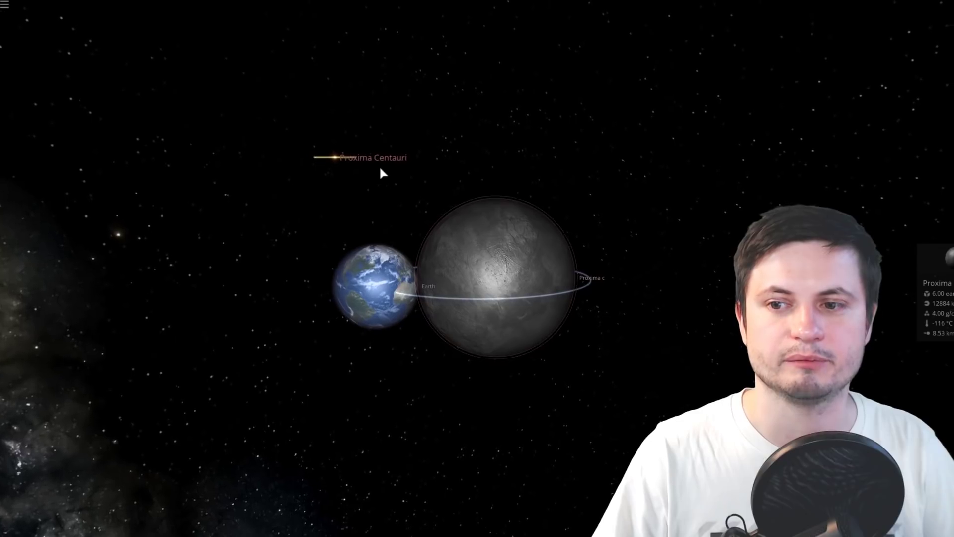
{"action": "scroll", "coordinate": [448, 179], "scroll_direction": "up", "scroll_amount": 5}
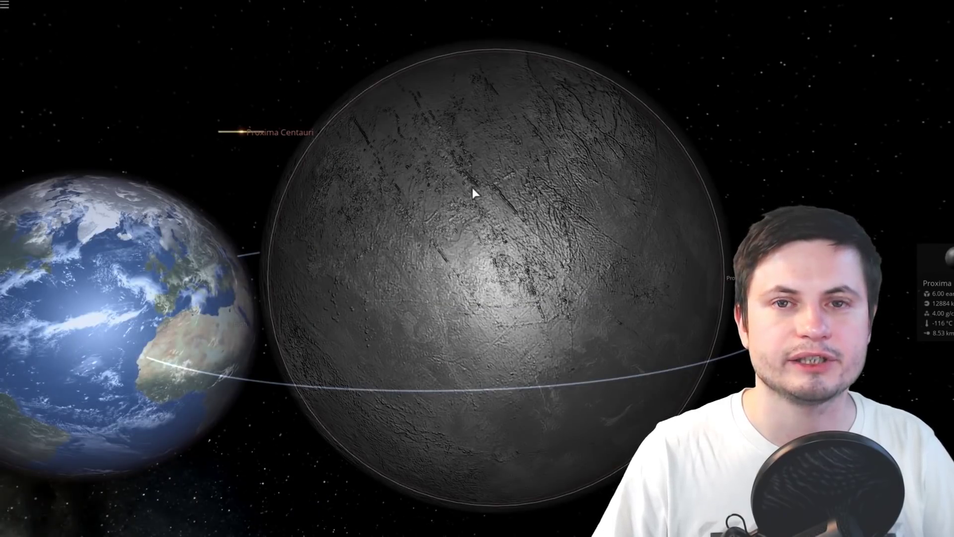
{"action": "left_click_drag", "start_coordinate": [474, 187], "coordinate": [483, 195]}
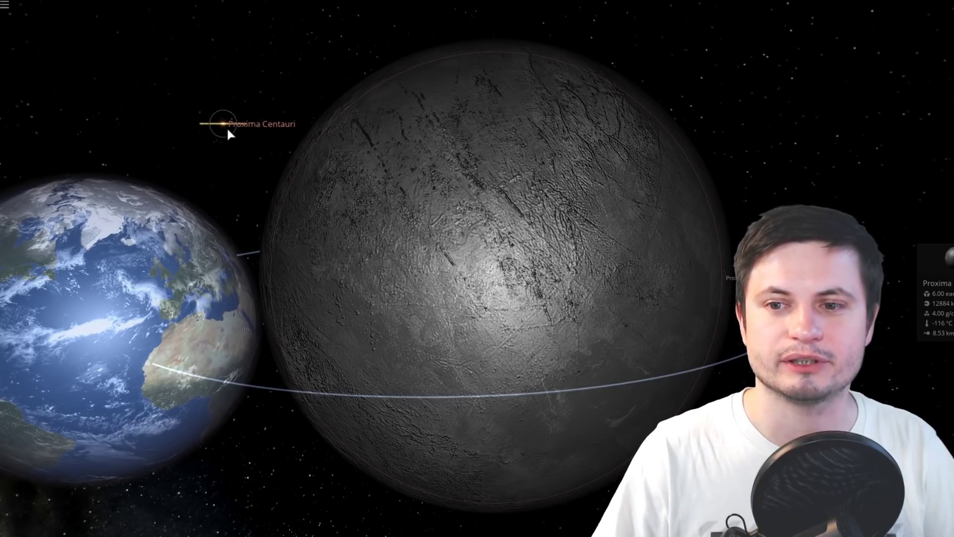
{"action": "double_click", "coordinate": [99, 324]}
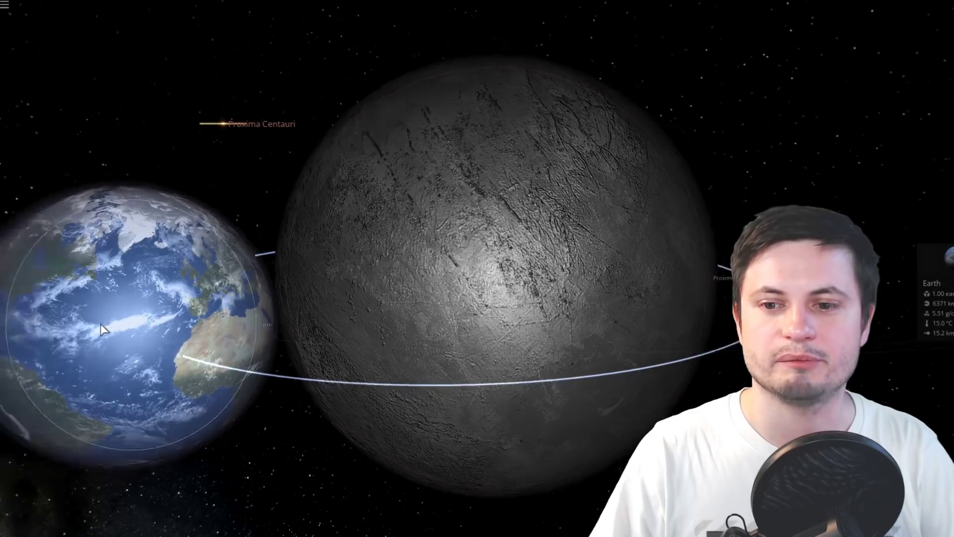
{"action": "left_click_drag", "start_coordinate": [254, 303], "coordinate": [345, 248]}
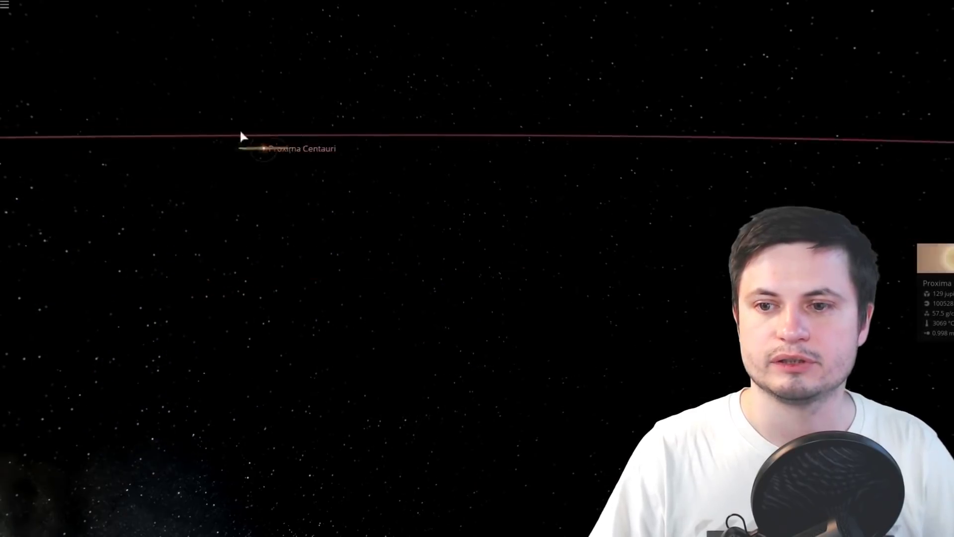
{"action": "left_click_drag", "start_coordinate": [240, 136], "coordinate": [498, 282]}
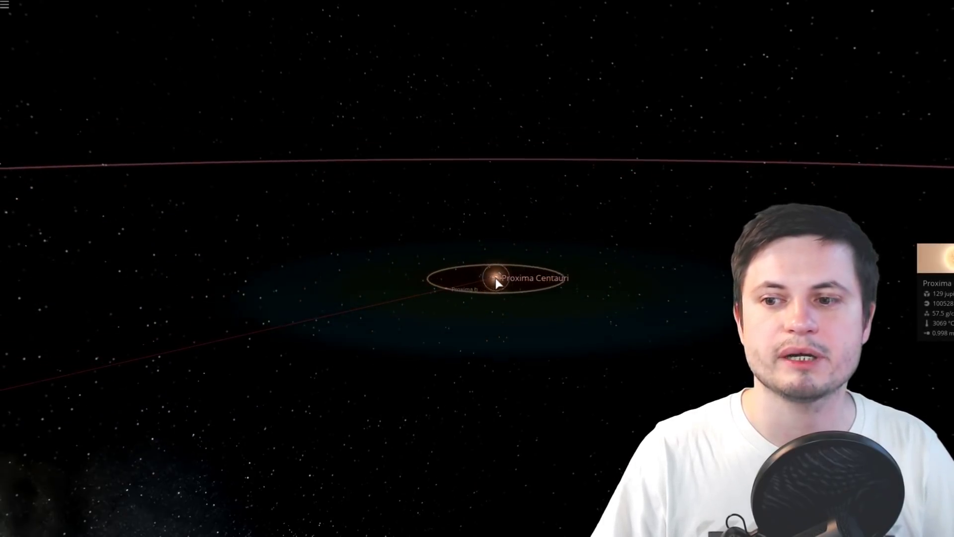
{"action": "scroll", "coordinate": [497, 279], "scroll_direction": "up", "scroll_amount": 3}
{"action": "scroll", "coordinate": [496, 278], "scroll_direction": "up", "scroll_amount": 3}
{"action": "scroll", "coordinate": [496, 278], "scroll_direction": "up", "scroll_amount": 3}
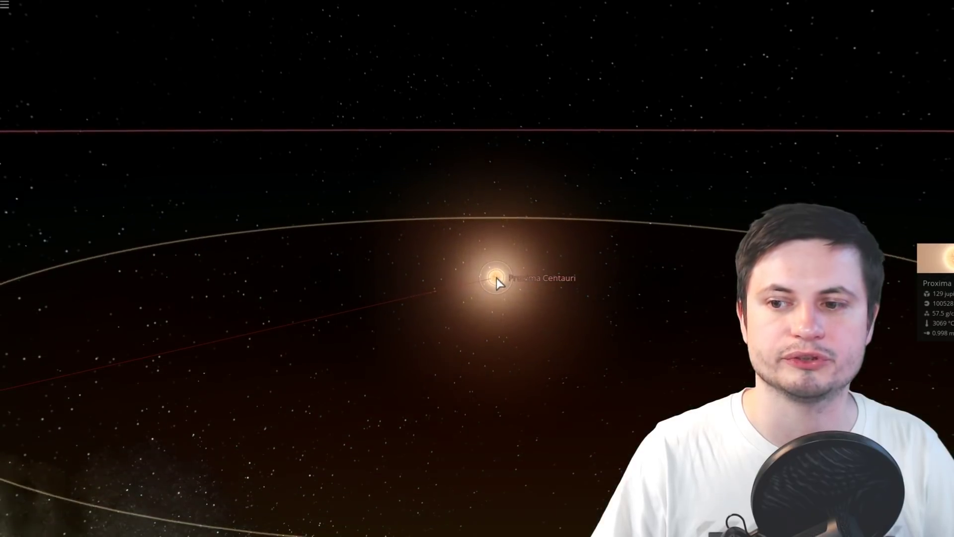
{"action": "scroll", "coordinate": [497, 279], "scroll_direction": "up", "scroll_amount": 3}
{"action": "scroll", "coordinate": [496, 278], "scroll_direction": "up", "scroll_amount": 3}
{"action": "scroll", "coordinate": [492, 278], "scroll_direction": "up", "scroll_amount": 3}
{"action": "scroll", "coordinate": [485, 277], "scroll_direction": "up", "scroll_amount": 3}
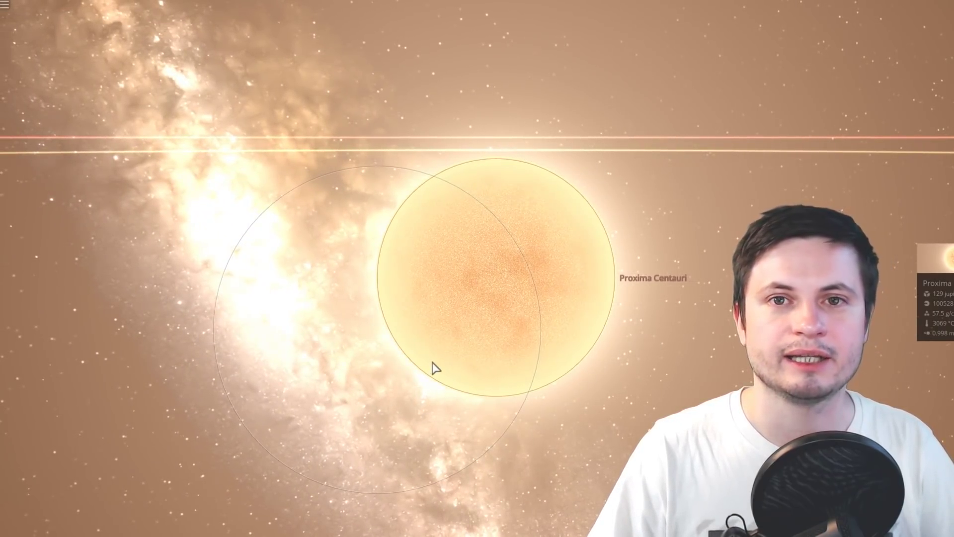
Step: Place a test Jupiter orbiting Proxima Centauri, then stop placing more
{"action": "left_click_drag", "start_coordinate": [435, 368], "coordinate": [428, 369]}
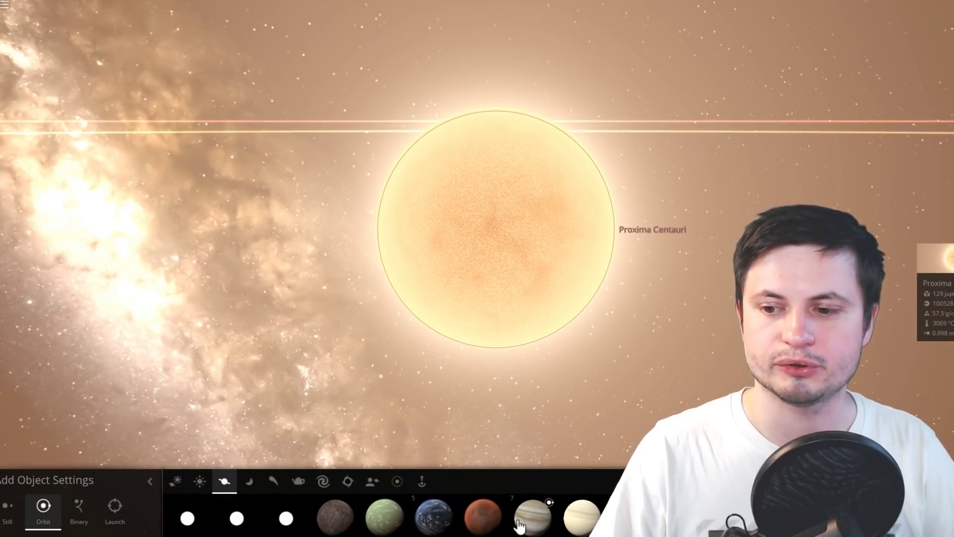
{"action": "left_click", "coordinate": [485, 512]}
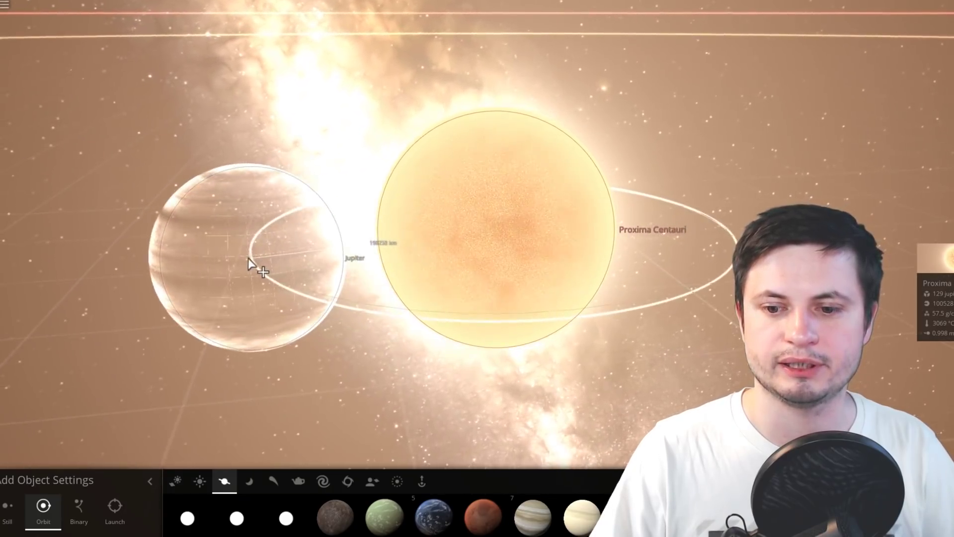
{"action": "left_click", "coordinate": [245, 257]}
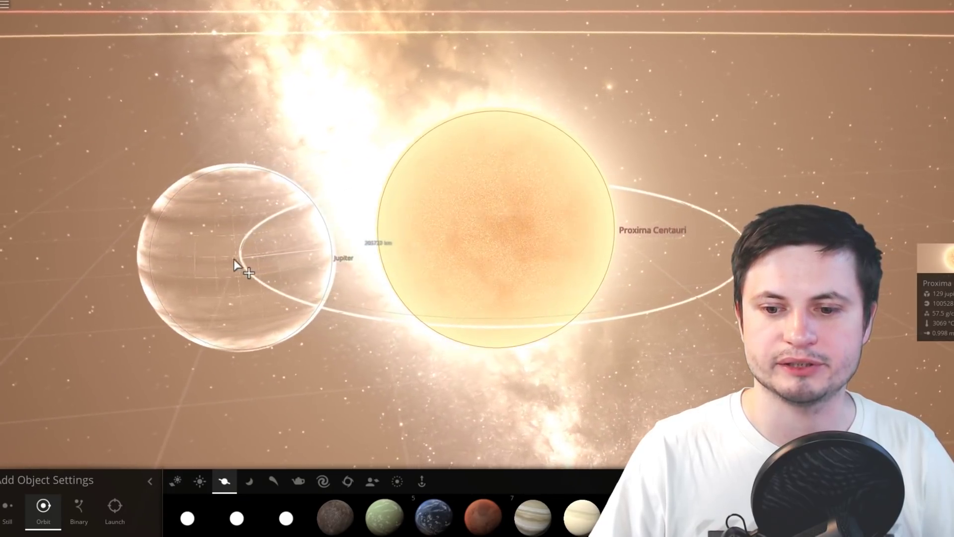
{"action": "key", "text": "Escape"}
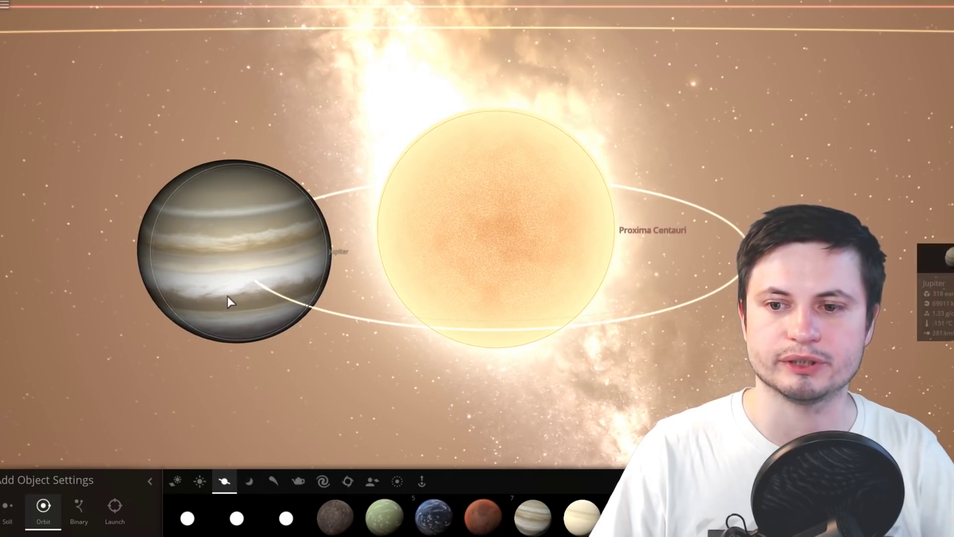
Step: Undo the test Jupiter and look through the star presets
{"action": "key", "text": "ctrl+z"}
{"action": "left_click", "coordinate": [201, 481]}
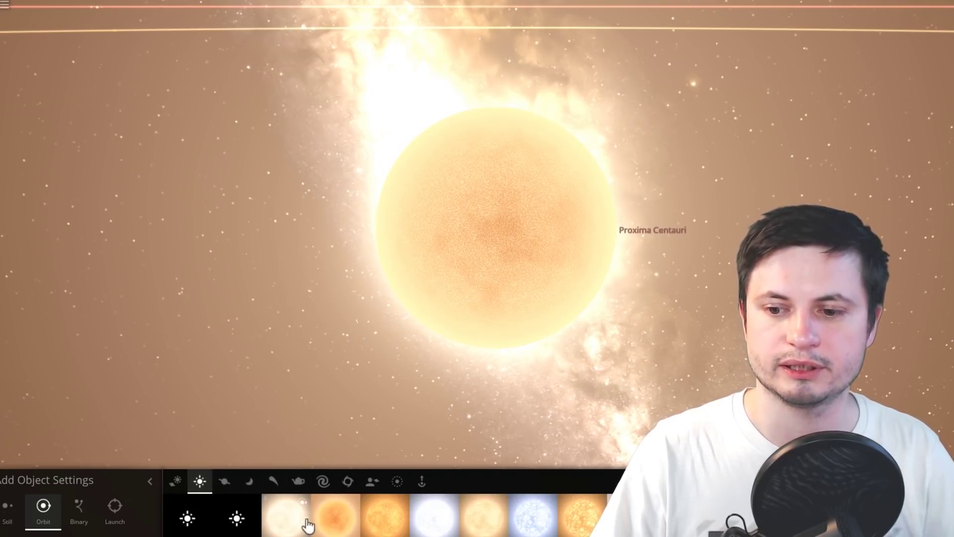
{"action": "left_click", "coordinate": [292, 522]}
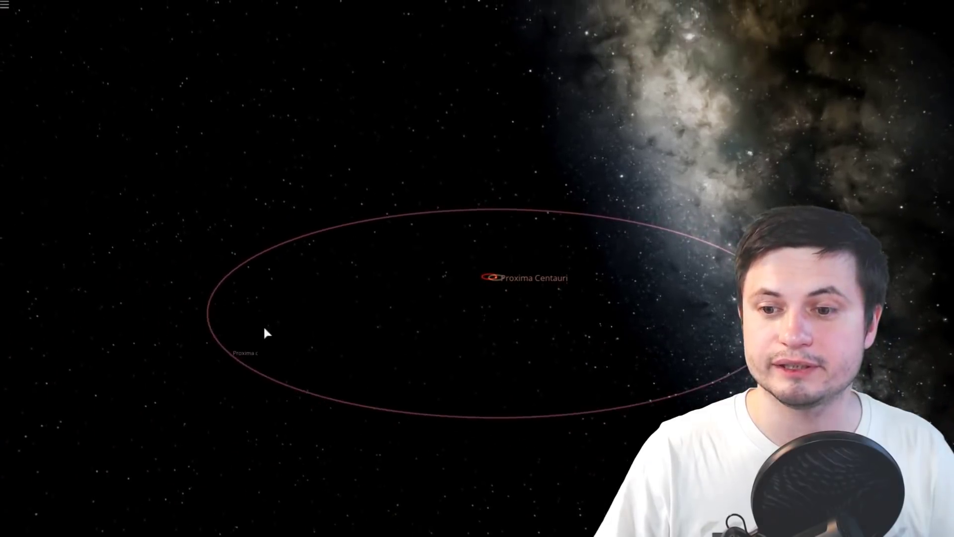
Step: Focus on Proxima c and orbit closely around its icy surface
{"action": "left_click", "coordinate": [257, 349]}
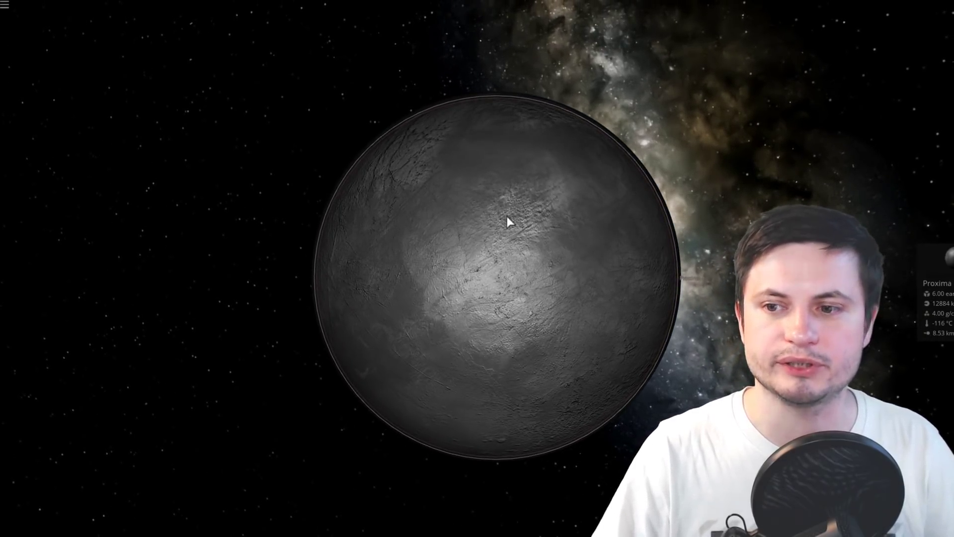
{"action": "left_click_drag", "start_coordinate": [487, 219], "coordinate": [625, 219]}
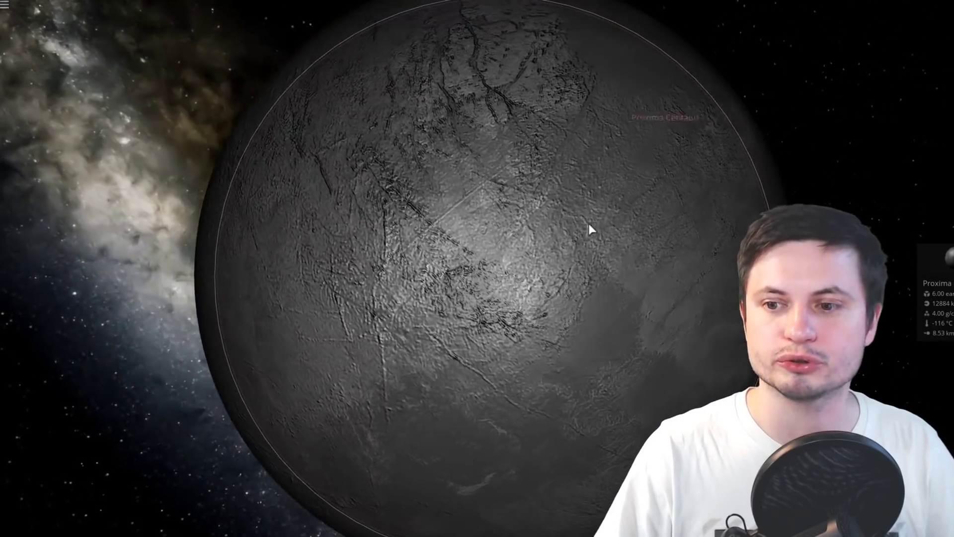
{"action": "scroll", "coordinate": [624, 219], "scroll_direction": "down", "scroll_amount": 3}
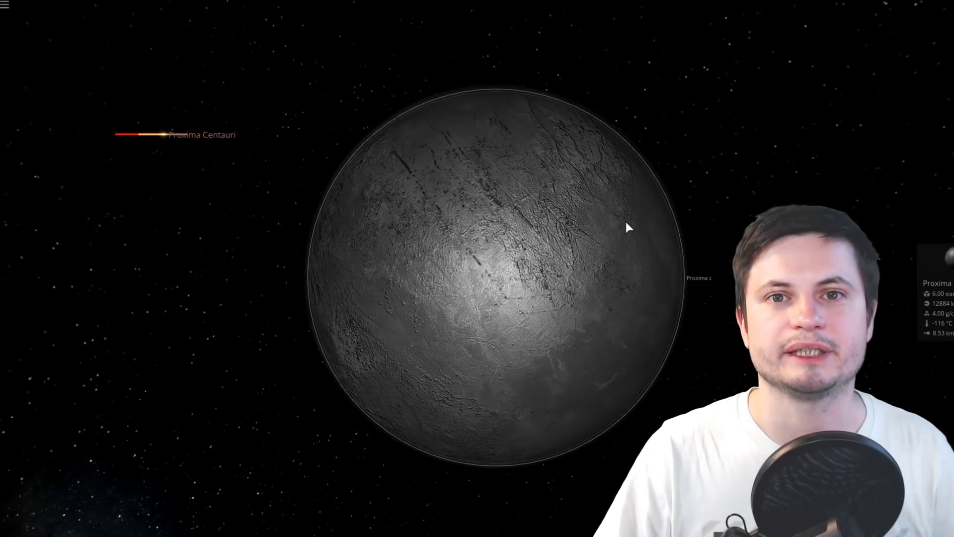
{"action": "scroll", "coordinate": [611, 224], "scroll_direction": "down", "scroll_amount": 2}
{"action": "scroll", "coordinate": [610, 225], "scroll_direction": "down", "scroll_amount": 3}
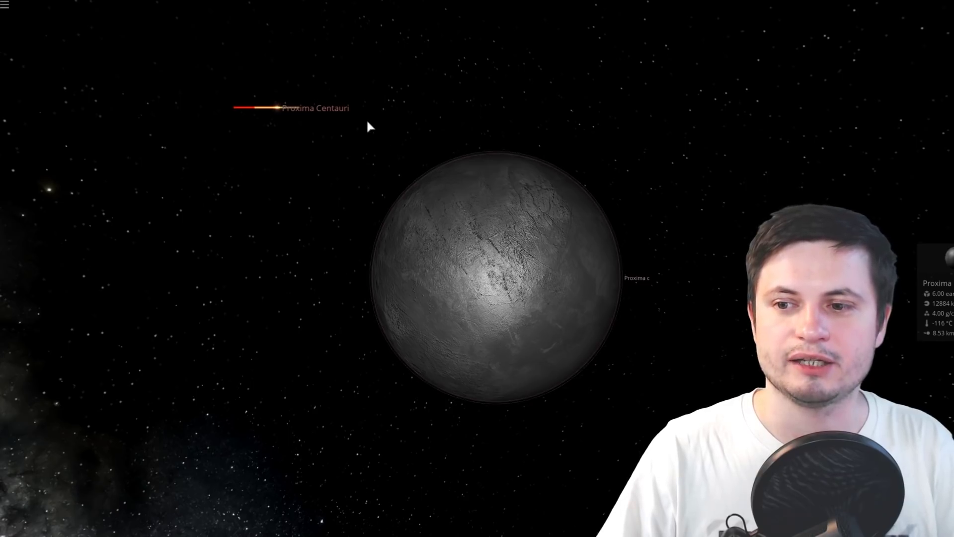
{"action": "scroll", "coordinate": [465, 237], "scroll_direction": "down", "scroll_amount": 8}
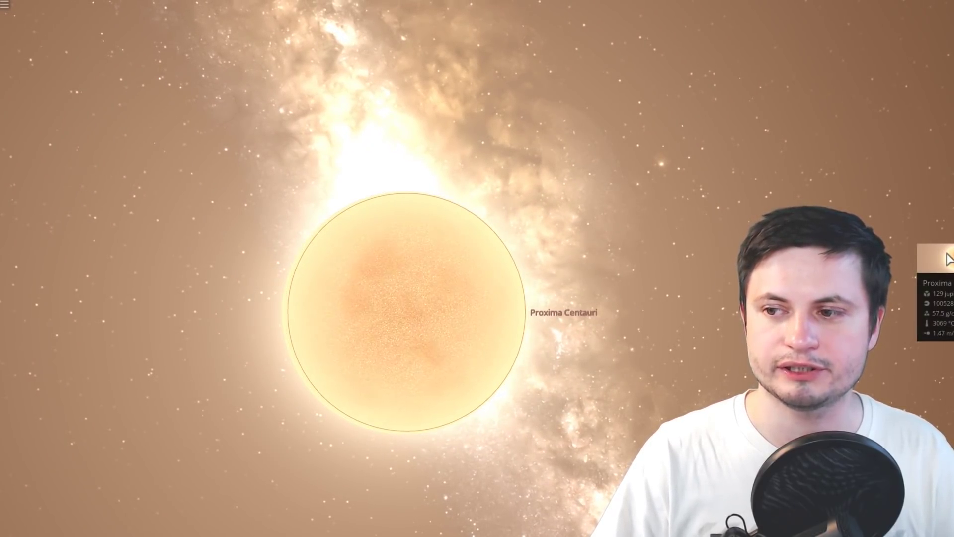
Step: Graph Proxima Centauri's speed over a 1.00-year timespan, with the graph window moved up mid-screen
{"action": "left_click", "coordinate": [947, 259]}
{"action": "left_click_drag", "start_coordinate": [589, 289], "coordinate": [421, 299]}
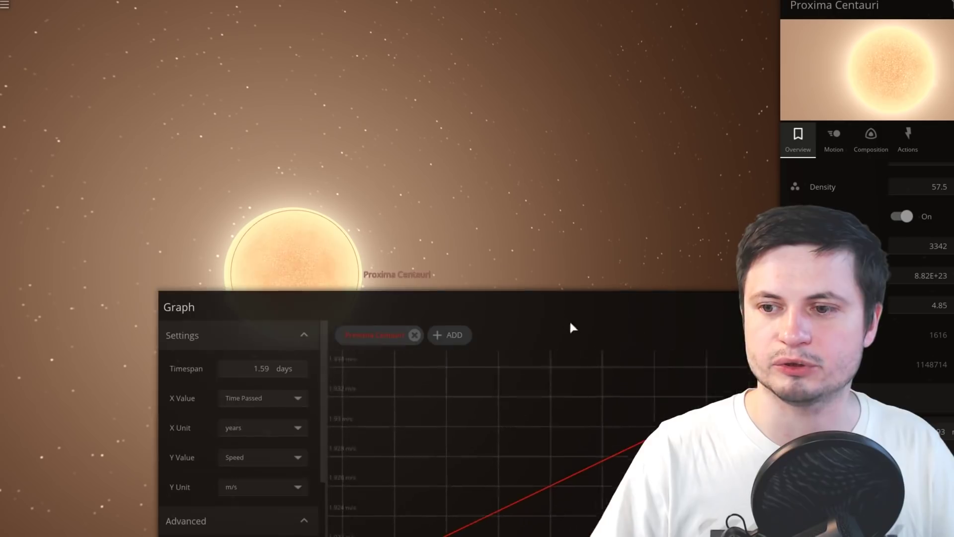
{"action": "left_click_drag", "start_coordinate": [505, 295], "coordinate": [416, 53]}
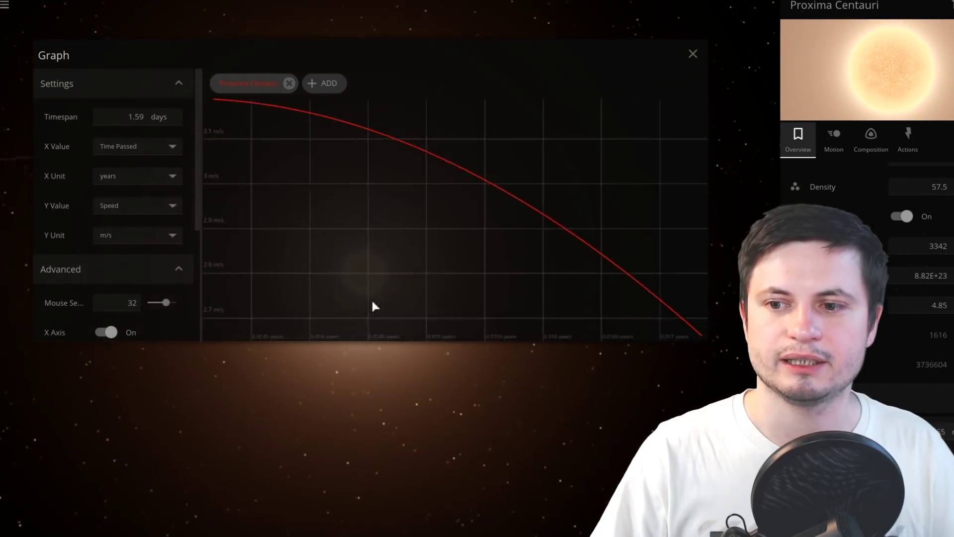
{"action": "left_click", "coordinate": [136, 116]}
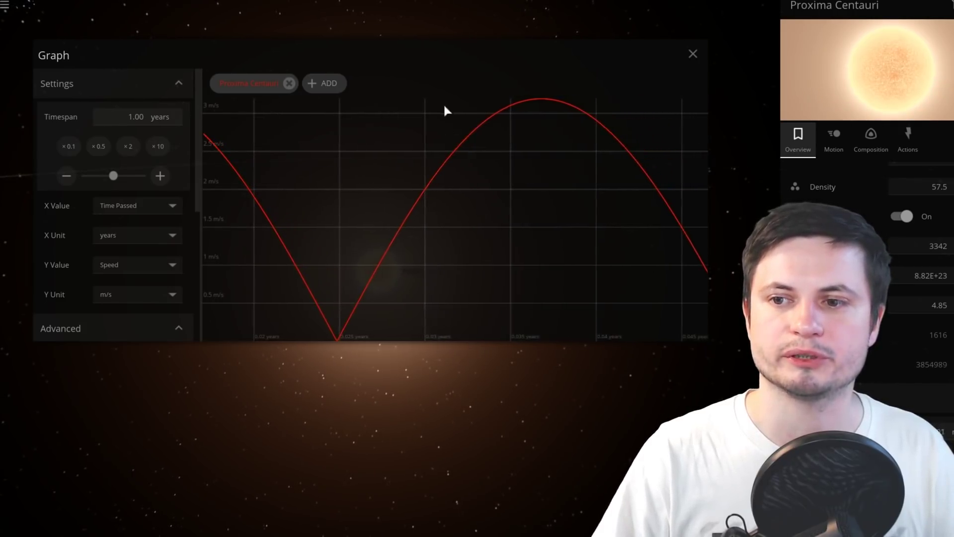
{"action": "left_click_drag", "start_coordinate": [425, 53], "coordinate": [408, 36]}
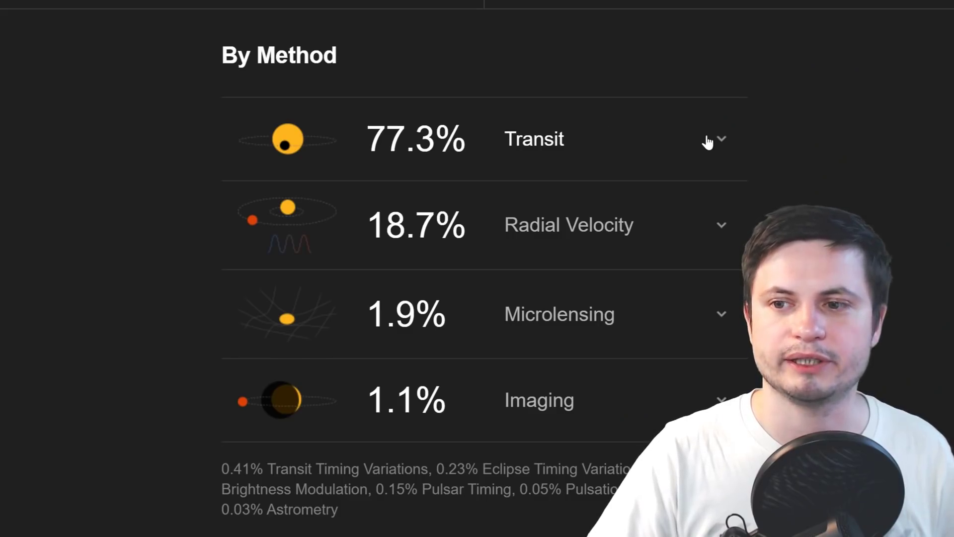
{"action": "left_click", "coordinate": [712, 141]}
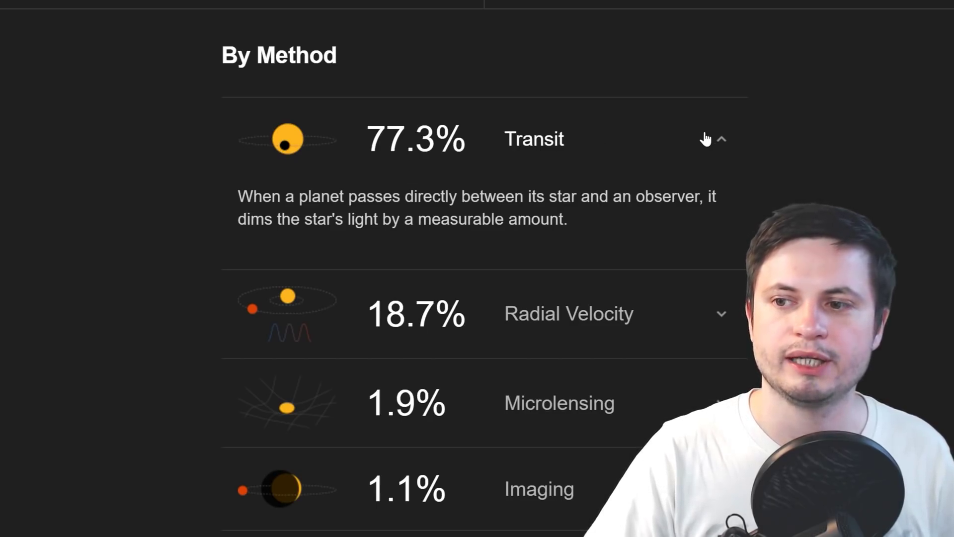
{"action": "left_click", "coordinate": [708, 139]}
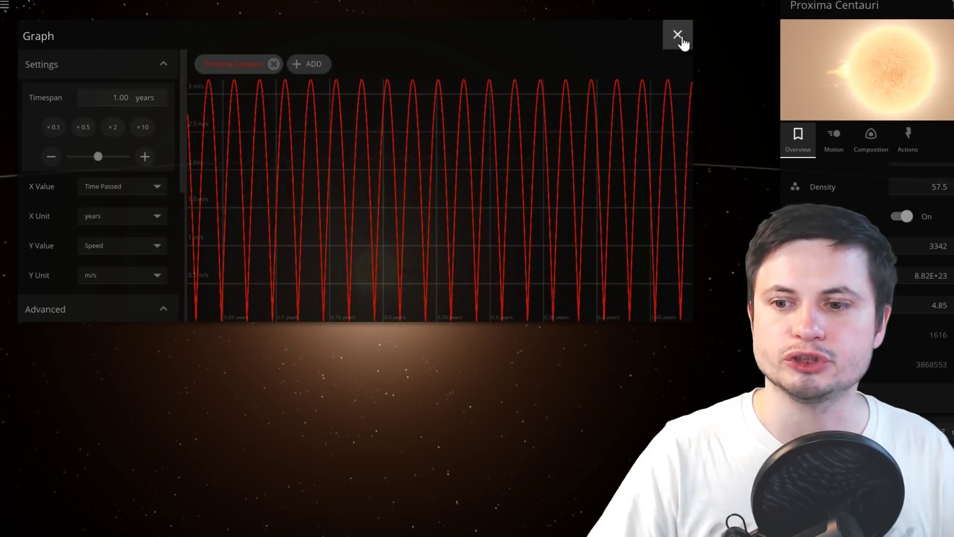
Step: Close the speed graph and load the Solar System simulation
{"action": "left_click", "coordinate": [680, 37]}
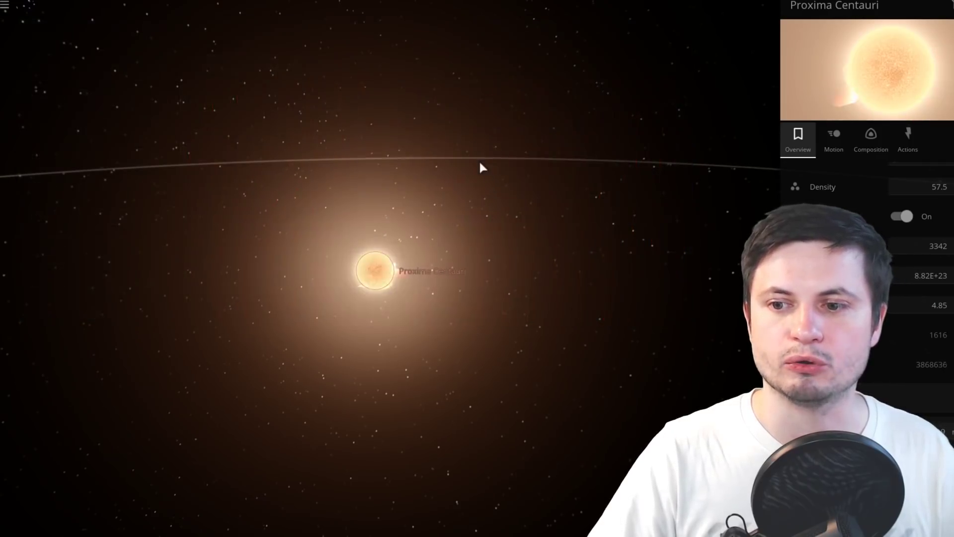
{"action": "left_click", "coordinate": [6, 10]}
{"action": "left_click", "coordinate": [67, 213]}
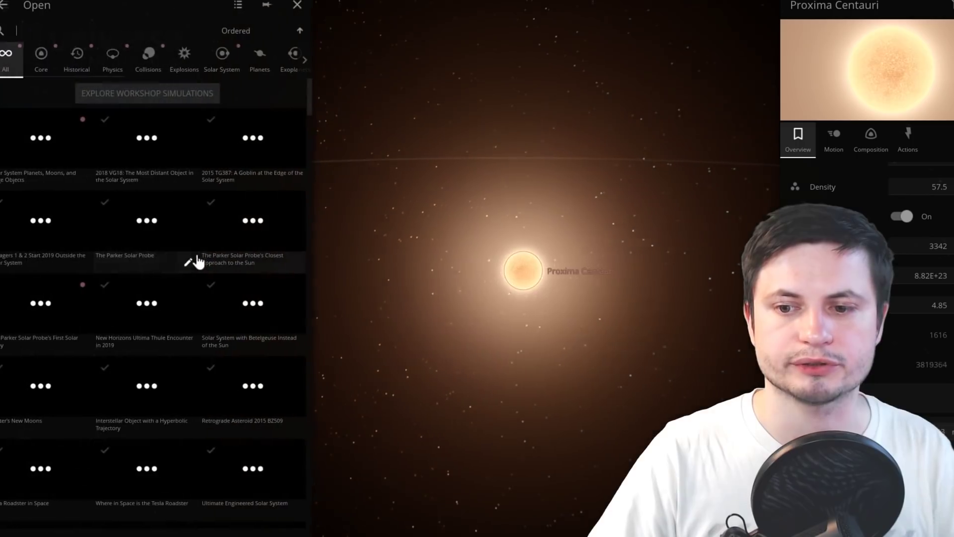
{"action": "left_click", "coordinate": [147, 221]}
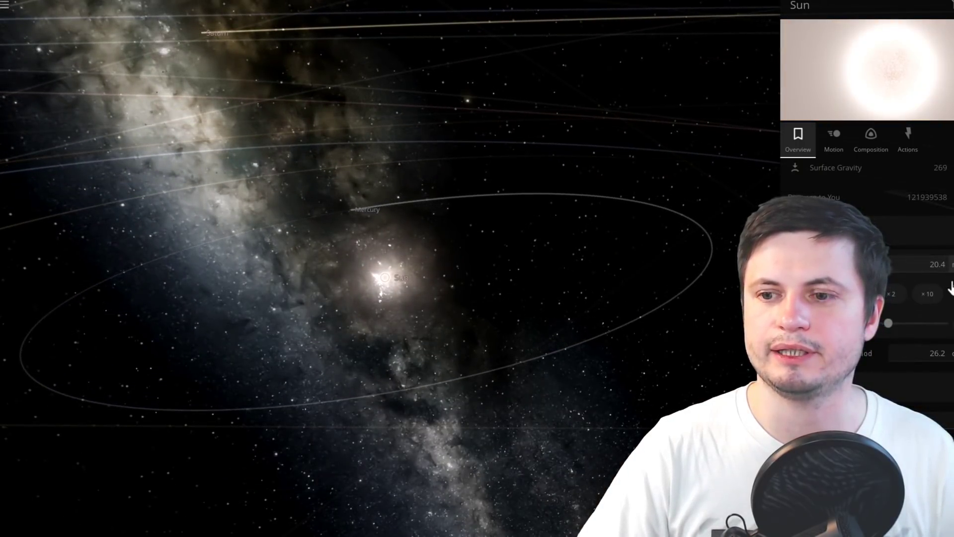
Step: Orbit in close around the Sun so the barycenter shows just beyond it
{"action": "left_click_drag", "start_coordinate": [603, 320], "coordinate": [579, 315]}
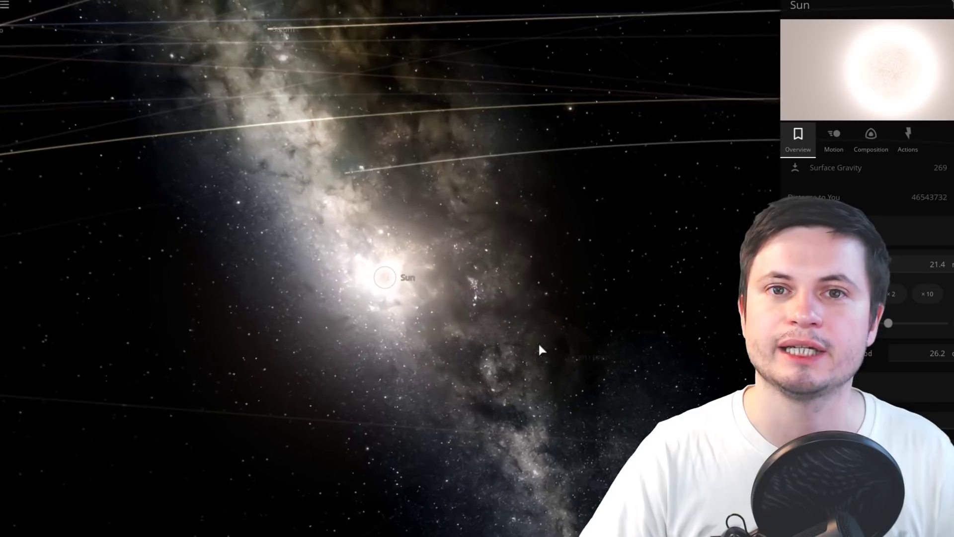
{"action": "left_click_drag", "start_coordinate": [539, 342], "coordinate": [532, 339]}
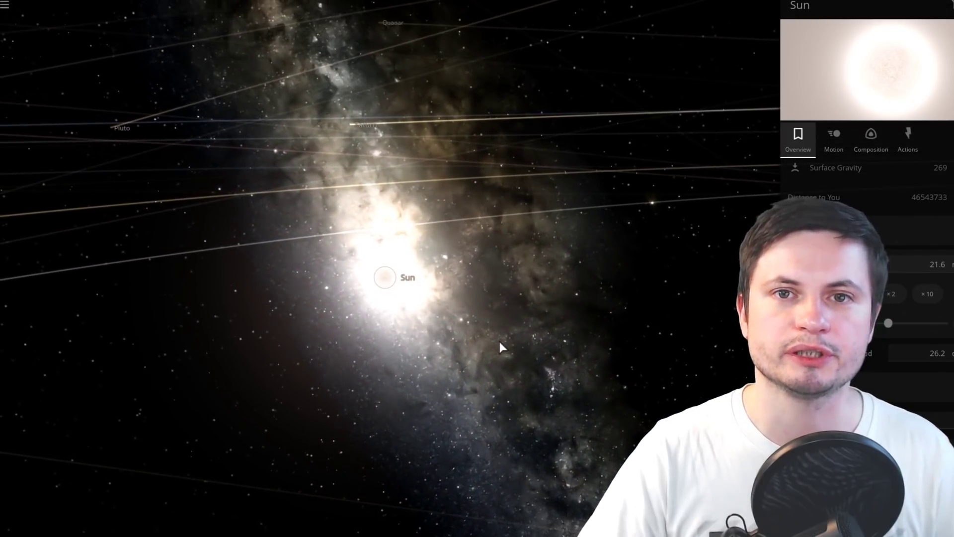
{"action": "scroll", "coordinate": [463, 351], "scroll_direction": "up", "scroll_amount": 5}
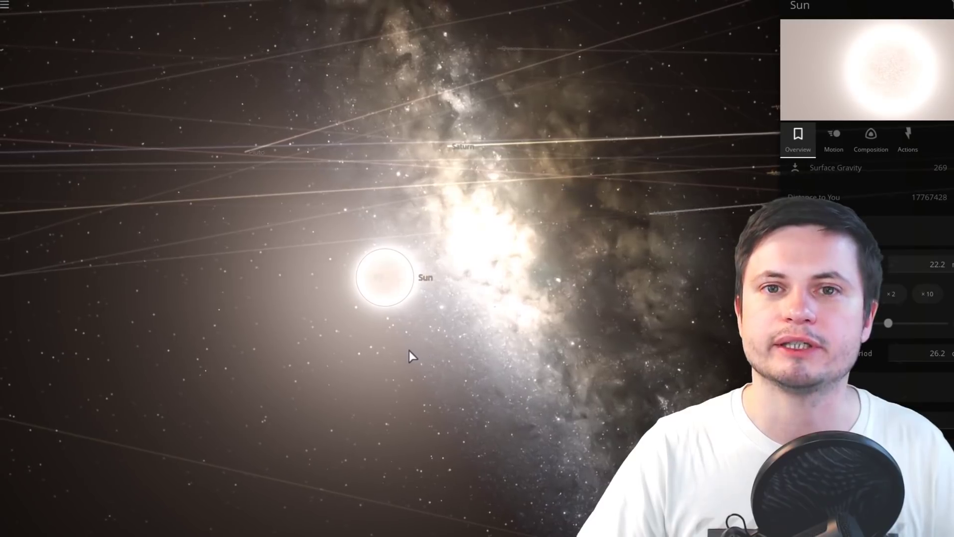
{"action": "left_click_drag", "start_coordinate": [422, 348], "coordinate": [391, 354]}
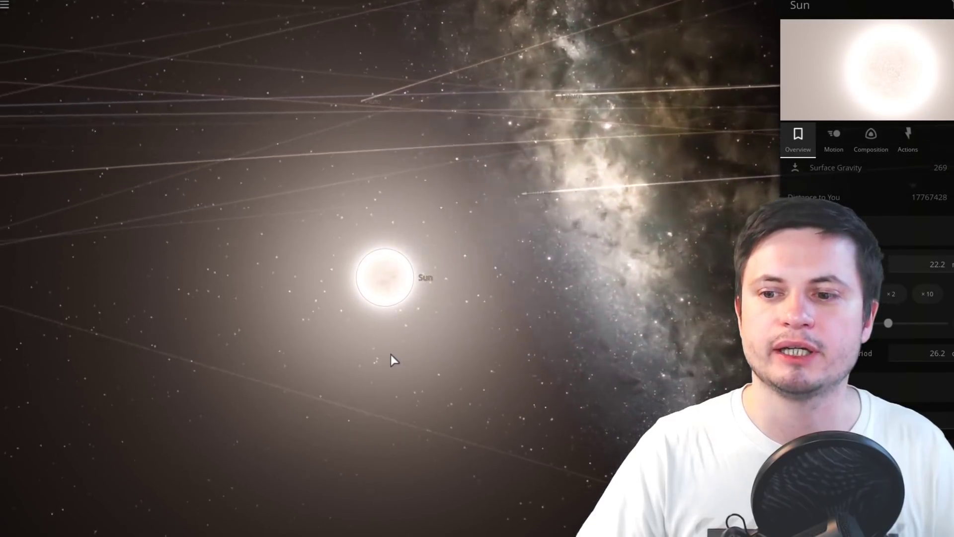
{"action": "scroll", "coordinate": [390, 353], "scroll_direction": "up", "scroll_amount": 3}
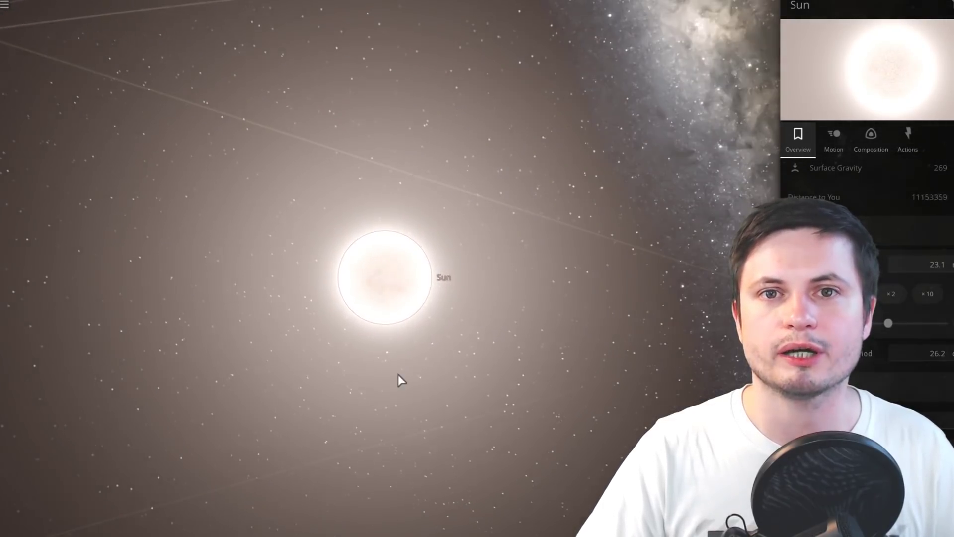
{"action": "scroll", "coordinate": [399, 375], "scroll_direction": "up", "scroll_amount": 3}
{"action": "left_click_drag", "start_coordinate": [399, 372], "coordinate": [425, 416]}
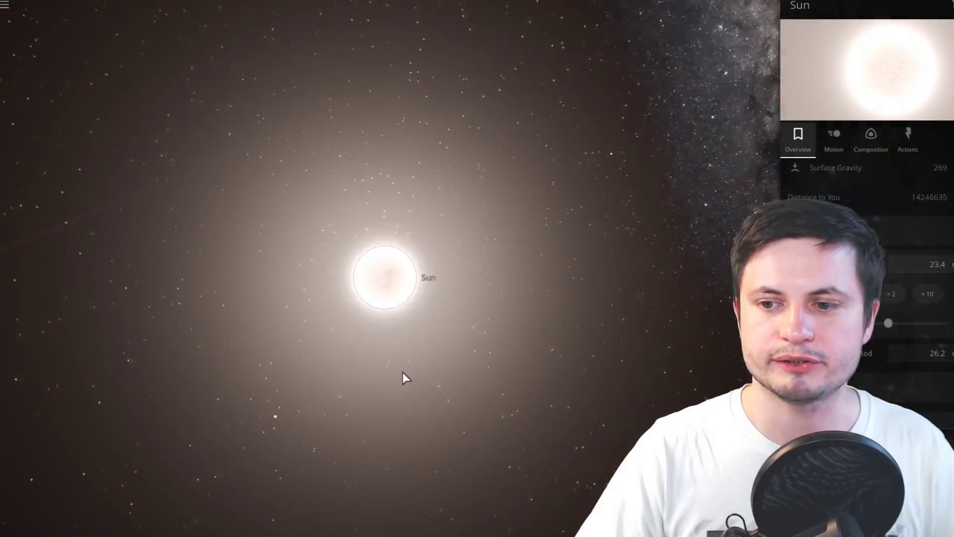
{"action": "scroll", "coordinate": [403, 369], "scroll_direction": "down", "scroll_amount": 8}
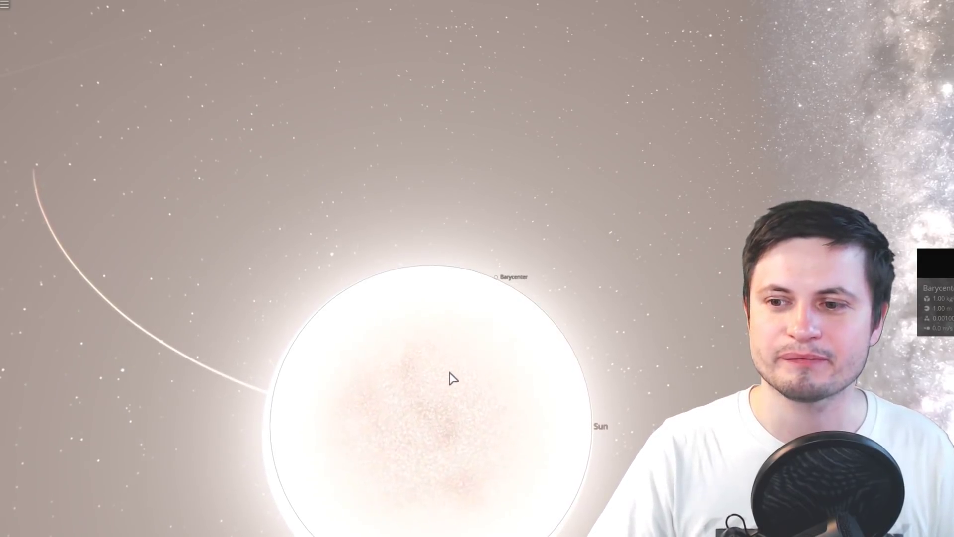
Step: Swing the camera around the Sun and barycenter while pulling back to a wide view
{"action": "mouse_move", "coordinate": [452, 377]}
{"action": "left_mouse_down"}
{"action": "mouse_move", "coordinate": [610, 344]}
{"action": "mouse_move", "coordinate": [652, 300]}
{"action": "mouse_move", "coordinate": [507, 321]}
{"action": "mouse_move", "coordinate": [579, 342]}
{"action": "mouse_move", "coordinate": [472, 349]}
{"action": "left_mouse_up"}
{"action": "scroll", "coordinate": [518, 345], "scroll_direction": "down", "scroll_amount": 3}
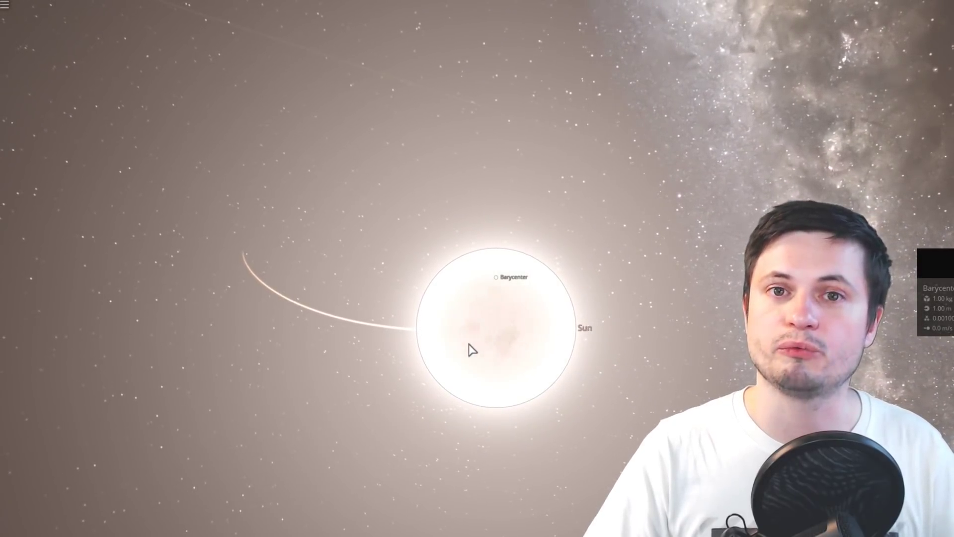
{"action": "left_click_drag", "start_coordinate": [470, 354], "coordinate": [450, 382]}
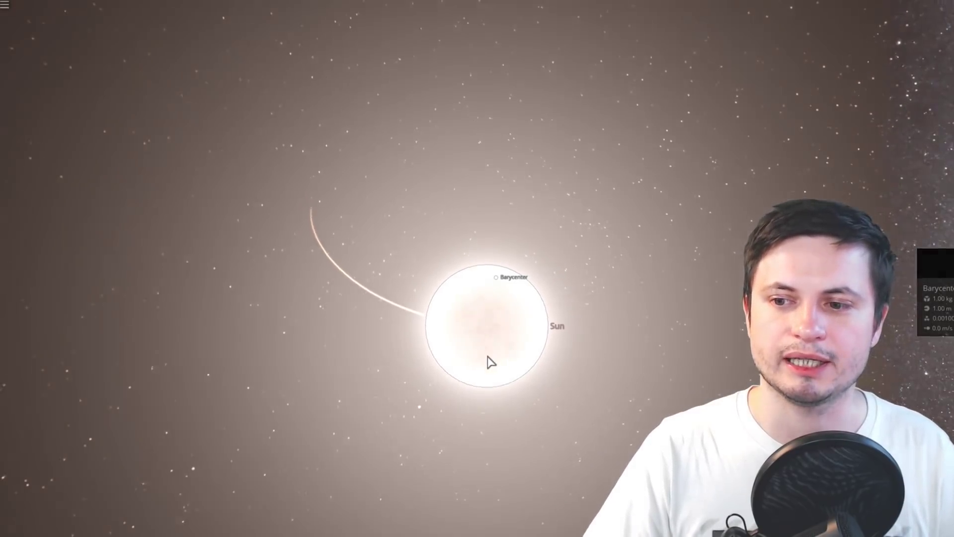
{"action": "scroll", "coordinate": [495, 370], "scroll_direction": "down", "scroll_amount": 5}
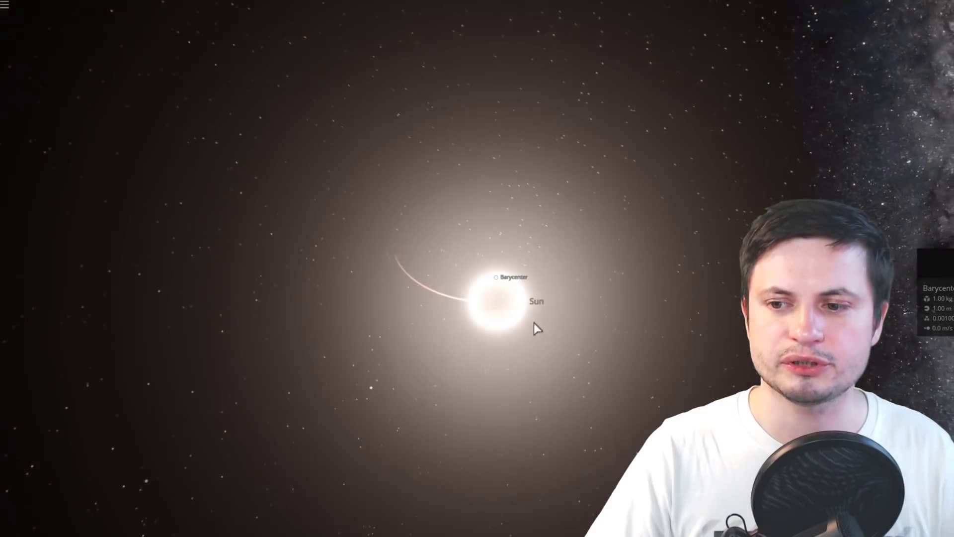
{"action": "scroll", "coordinate": [534, 323], "scroll_direction": "down", "scroll_amount": 8}
{"action": "scroll", "coordinate": [497, 282], "scroll_direction": "down", "scroll_amount": 5}
{"action": "scroll", "coordinate": [494, 212], "scroll_direction": "down", "scroll_amount": 5}
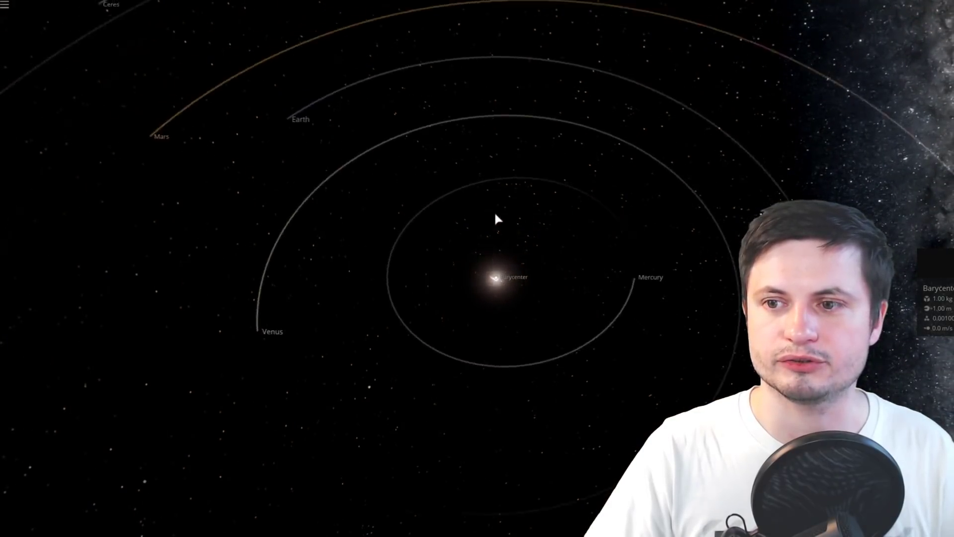
{"action": "scroll", "coordinate": [500, 172], "scroll_direction": "down", "scroll_amount": 4}
Step: Centre on Jupiter, reselect the Sun, then fly the camera to the selected exoplanet
{"action": "left_click", "coordinate": [464, 111]}
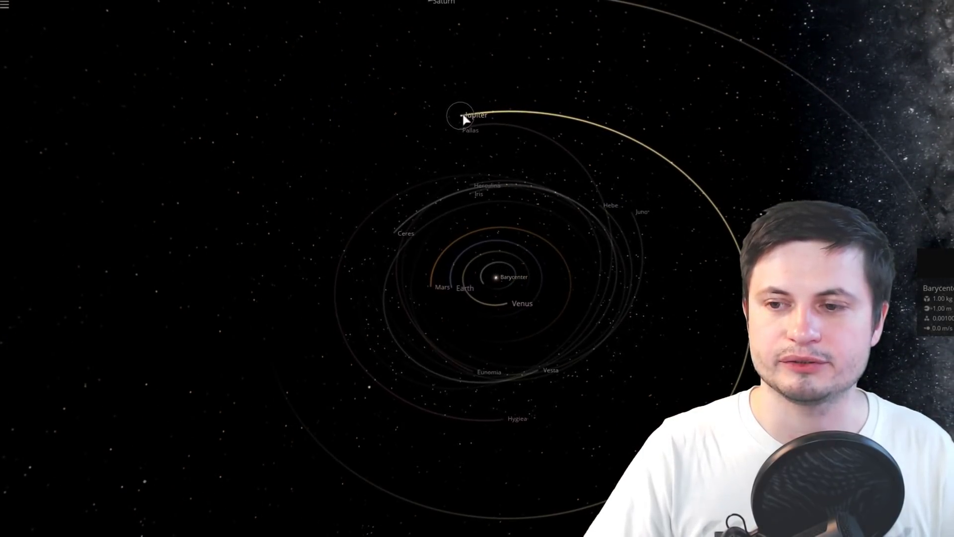
{"action": "left_click_drag", "start_coordinate": [462, 112], "coordinate": [485, 255]}
{"action": "scroll", "coordinate": [493, 273], "scroll_direction": "up", "scroll_amount": 5}
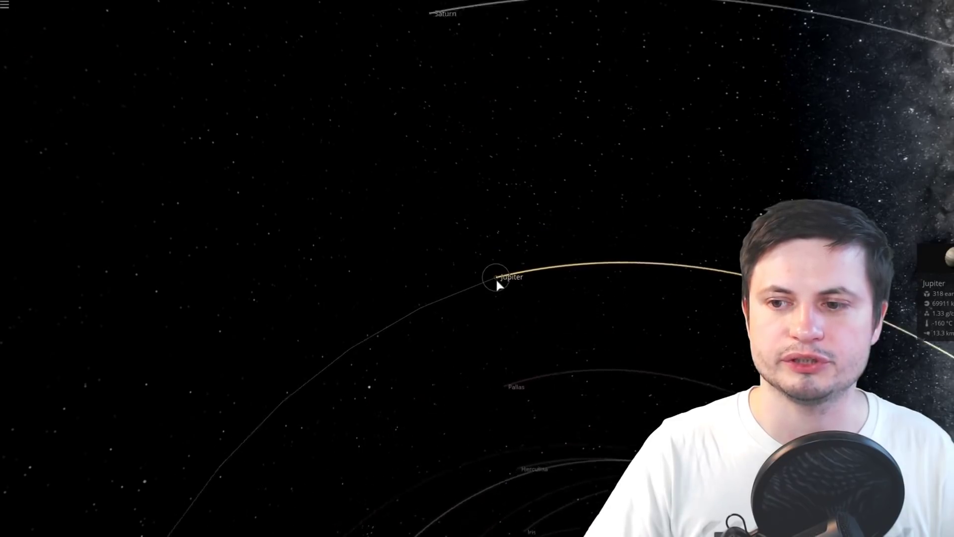
{"action": "scroll", "coordinate": [495, 277], "scroll_direction": "up", "scroll_amount": 5}
{"action": "scroll", "coordinate": [489, 290], "scroll_direction": "down", "scroll_amount": 4}
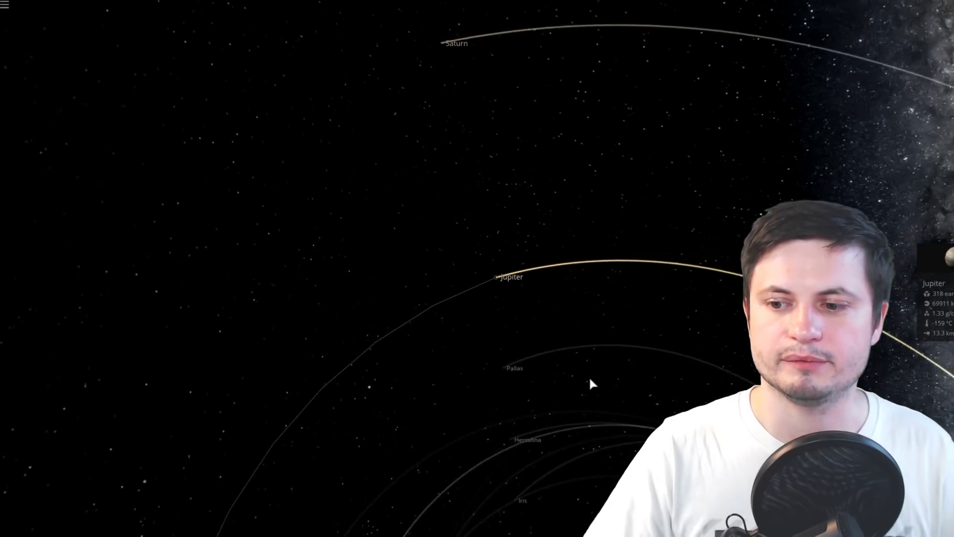
{"action": "scroll", "coordinate": [578, 366], "scroll_direction": "down", "scroll_amount": 4}
{"action": "scroll", "coordinate": [565, 351], "scroll_direction": "down", "scroll_amount": 3}
{"action": "scroll", "coordinate": [564, 351], "scroll_direction": "down", "scroll_amount": 3}
{"action": "scroll", "coordinate": [579, 379], "scroll_direction": "down", "scroll_amount": 2}
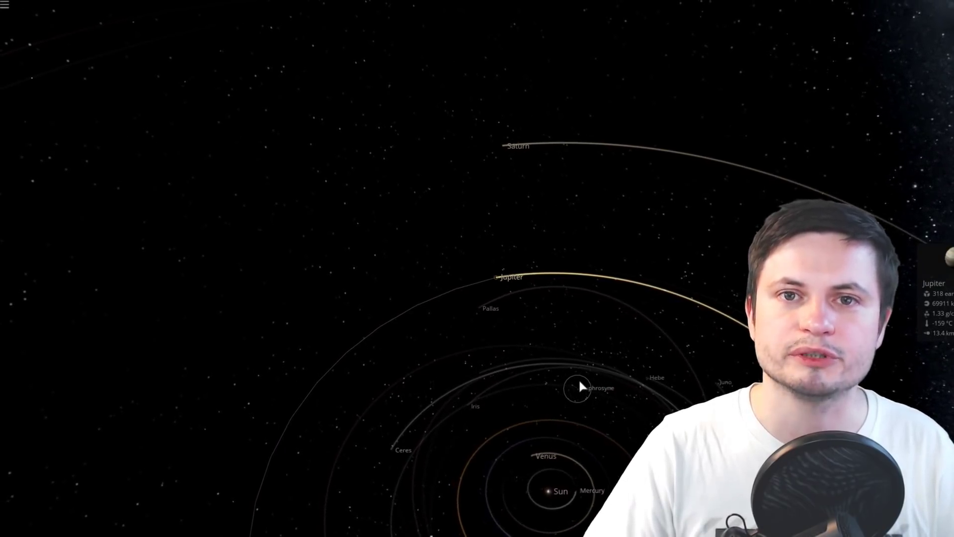
{"action": "left_click", "coordinate": [559, 491]}
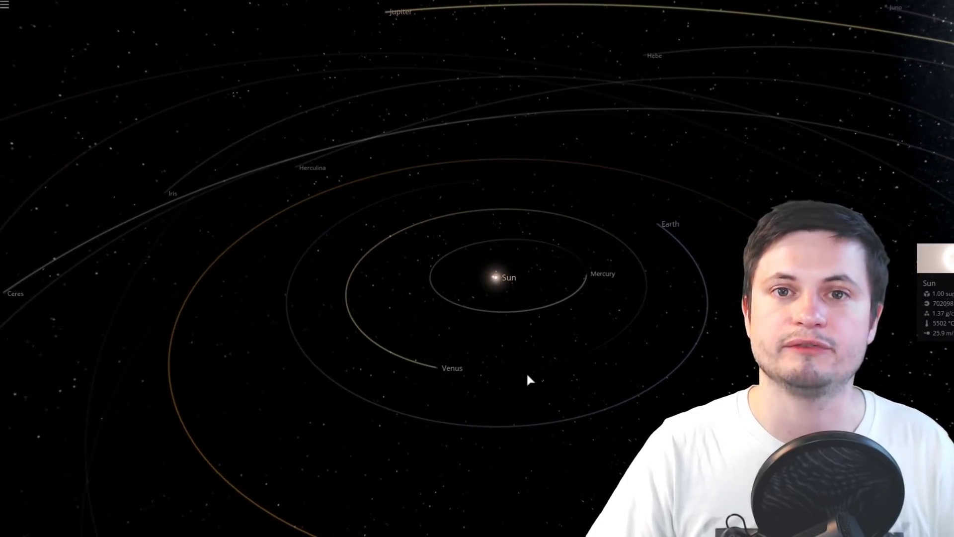
{"action": "scroll", "coordinate": [527, 372], "scroll_direction": "up", "scroll_amount": 3}
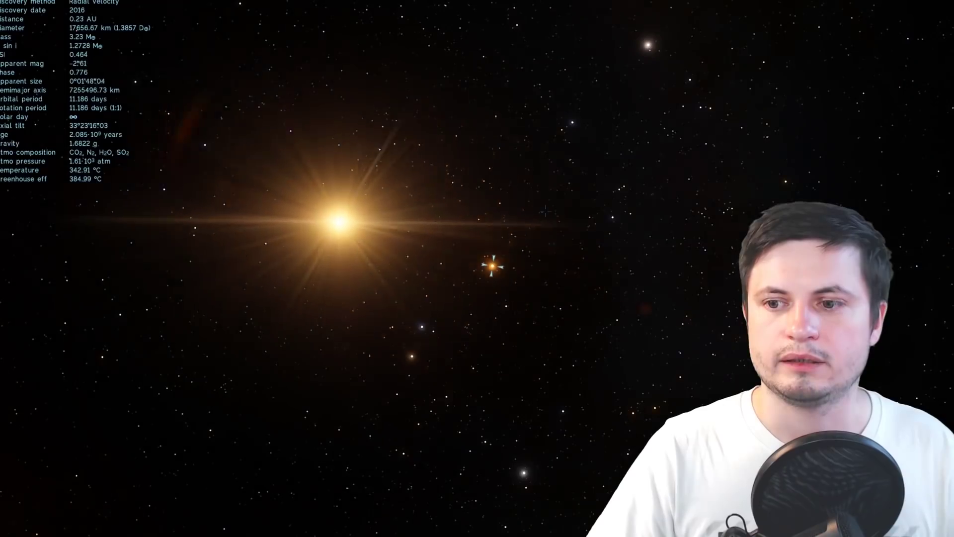
{"action": "key", "text": "g"}
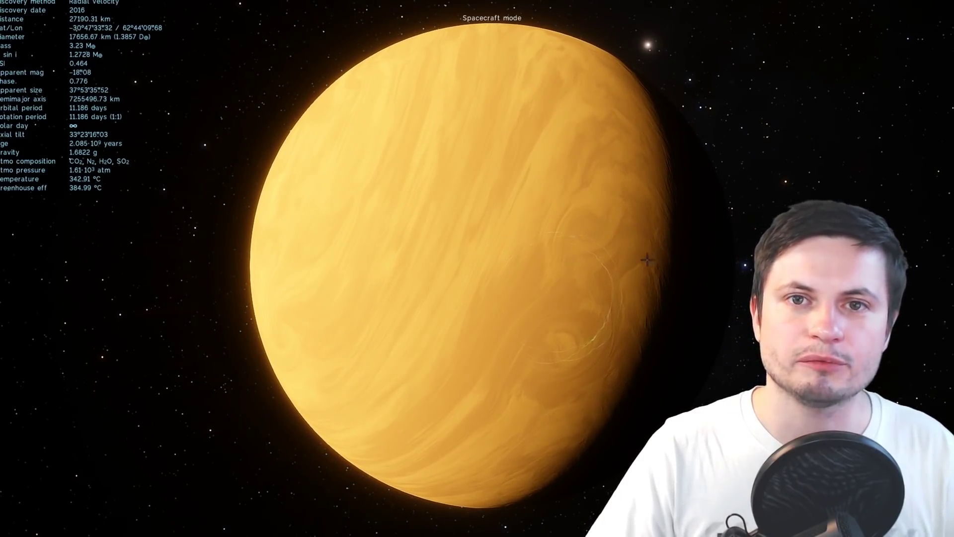
{"action": "left_click_drag", "start_coordinate": [646, 260], "coordinate": [683, 269]}
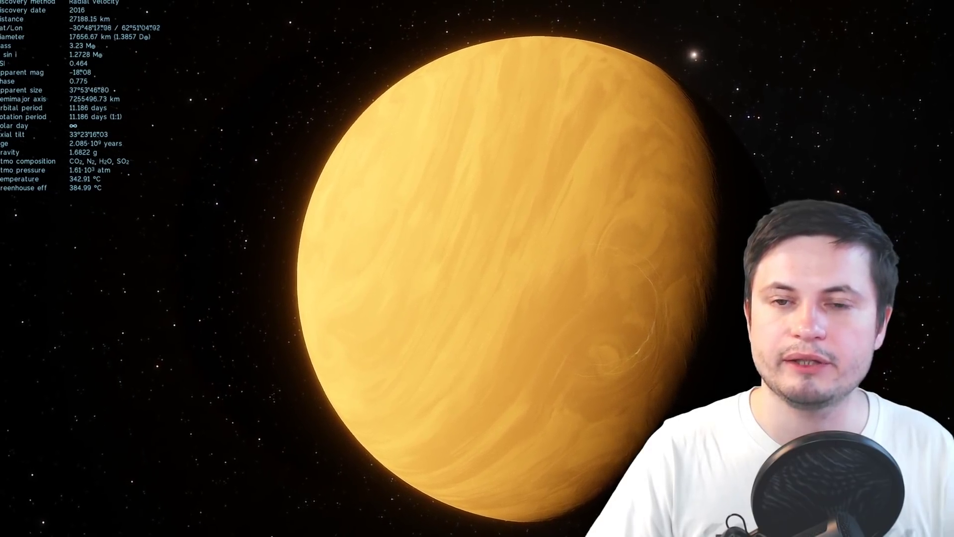
{"action": "left_click_drag", "start_coordinate": [477, 269], "coordinate": [507, 276]}
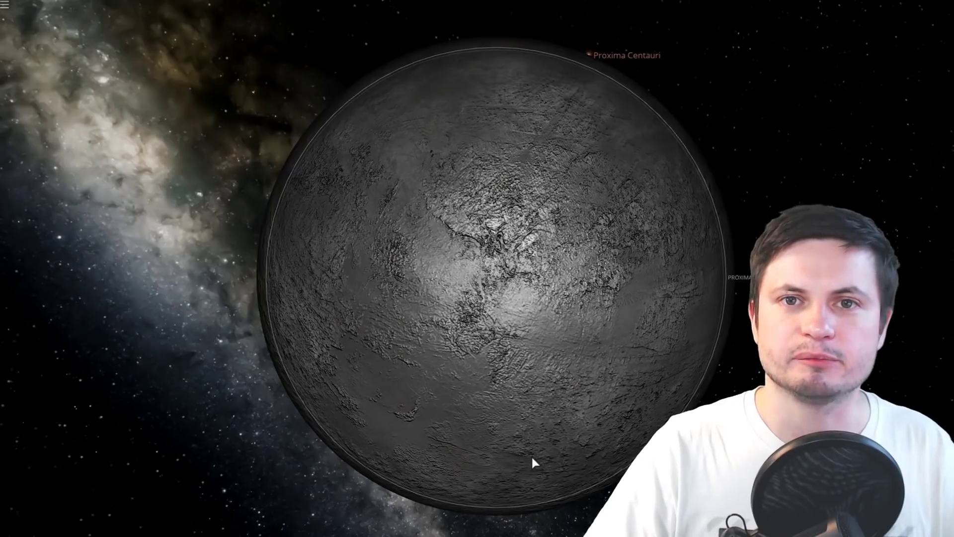
Step: Orbit the camera around Proxima c to view it against Proxima Centauri and the Milky Way
{"action": "left_click_drag", "start_coordinate": [539, 454], "coordinate": [585, 458]}
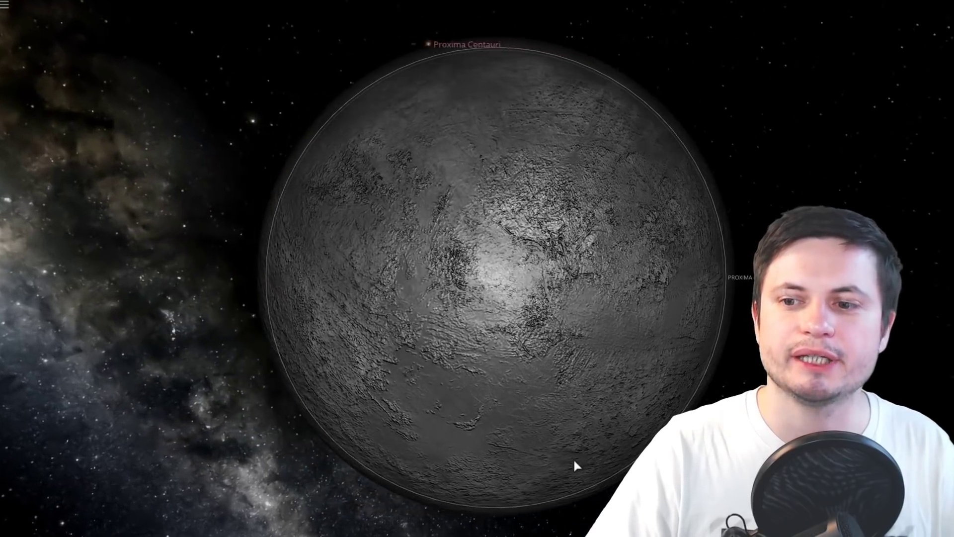
{"action": "scroll", "coordinate": [586, 459], "scroll_direction": "down", "scroll_amount": 3}
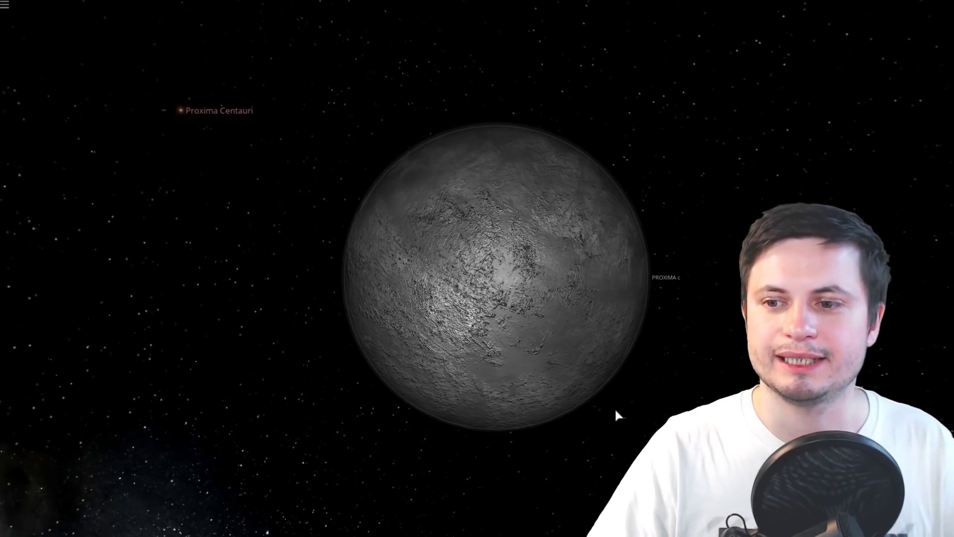
{"action": "scroll", "coordinate": [594, 396], "scroll_direction": "up", "scroll_amount": 4}
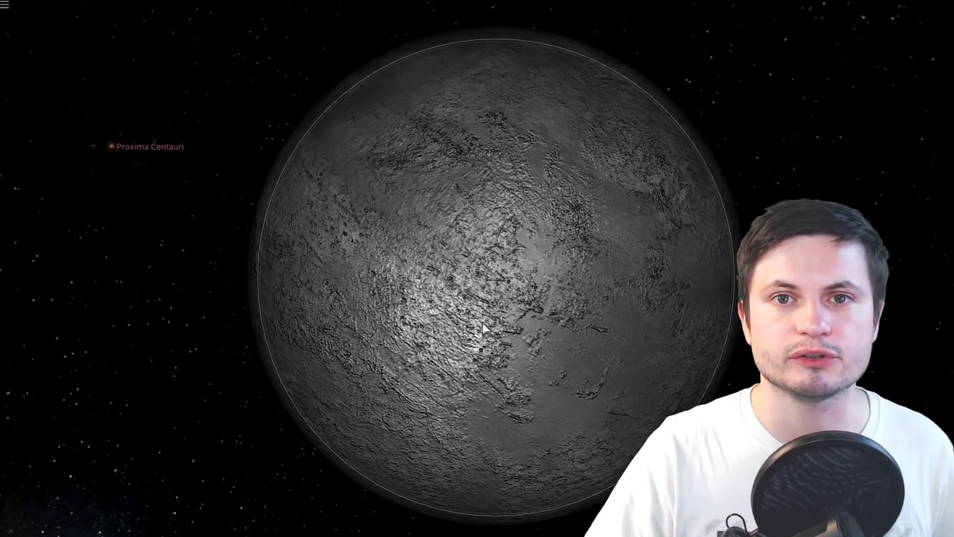
{"action": "scroll", "coordinate": [482, 321], "scroll_direction": "up", "scroll_amount": 3}
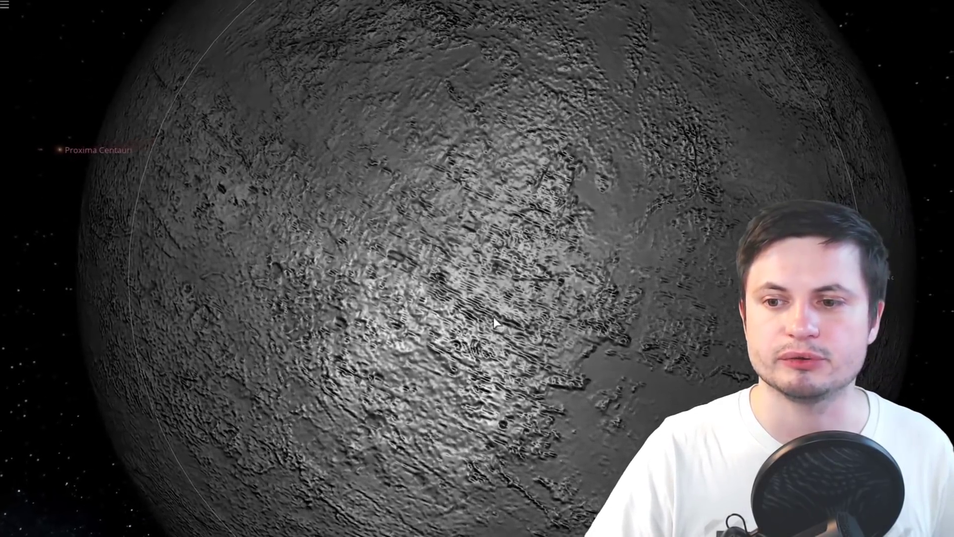
{"action": "scroll", "coordinate": [482, 321], "scroll_direction": "down", "scroll_amount": 4}
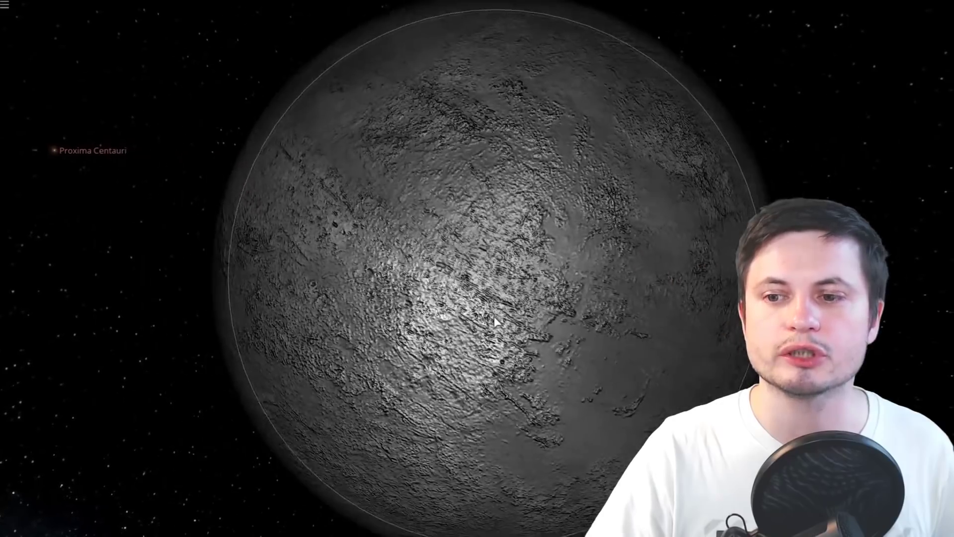
{"action": "scroll", "coordinate": [490, 312], "scroll_direction": "down", "scroll_amount": 4}
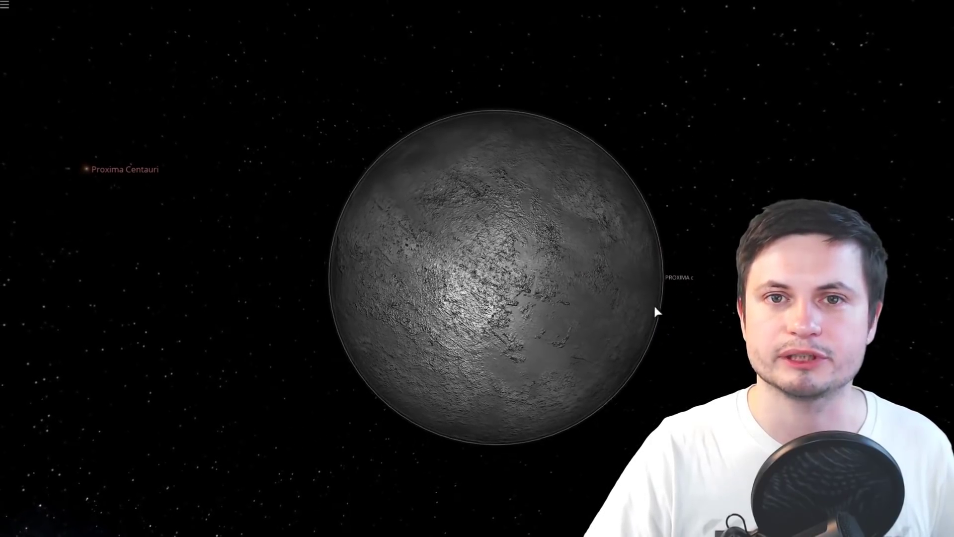
{"action": "left_click_drag", "start_coordinate": [654, 304], "coordinate": [630, 302]}
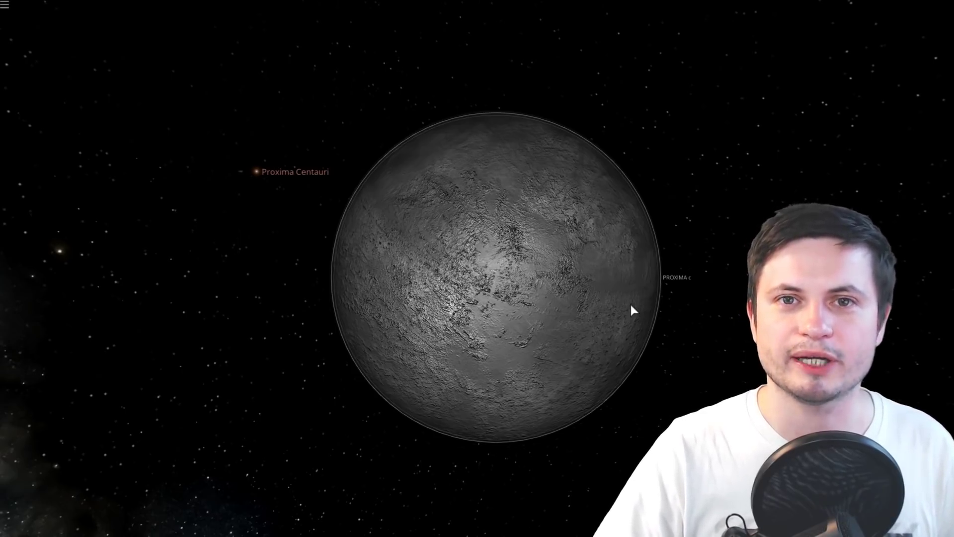
{"action": "left_click_drag", "start_coordinate": [630, 302], "coordinate": [608, 297]}
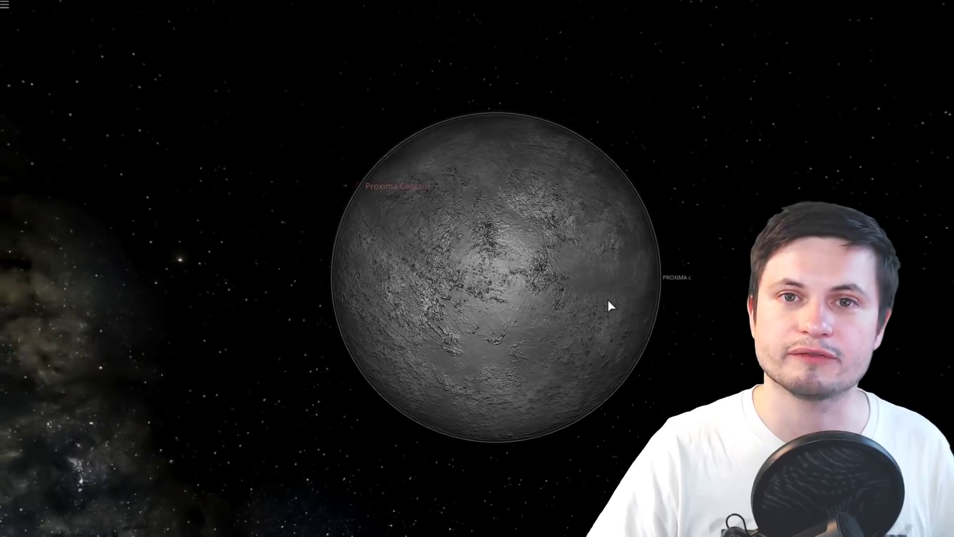